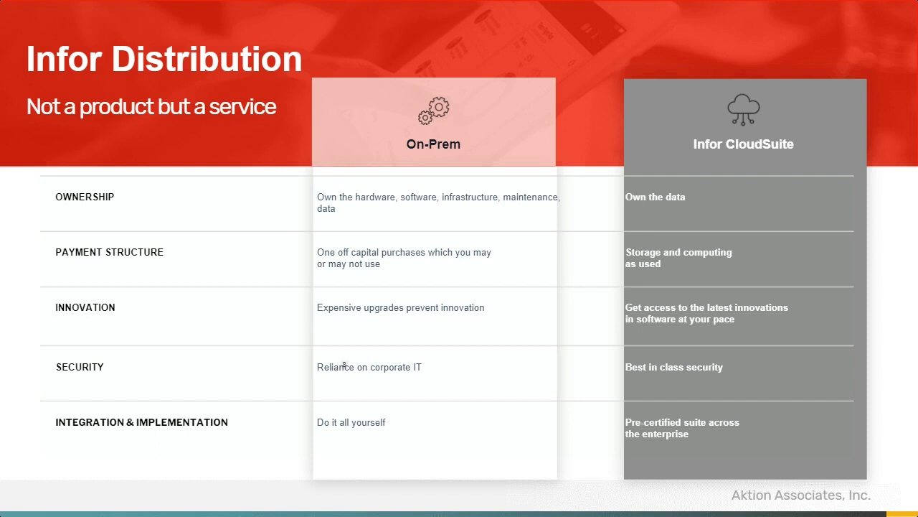
key(Right)
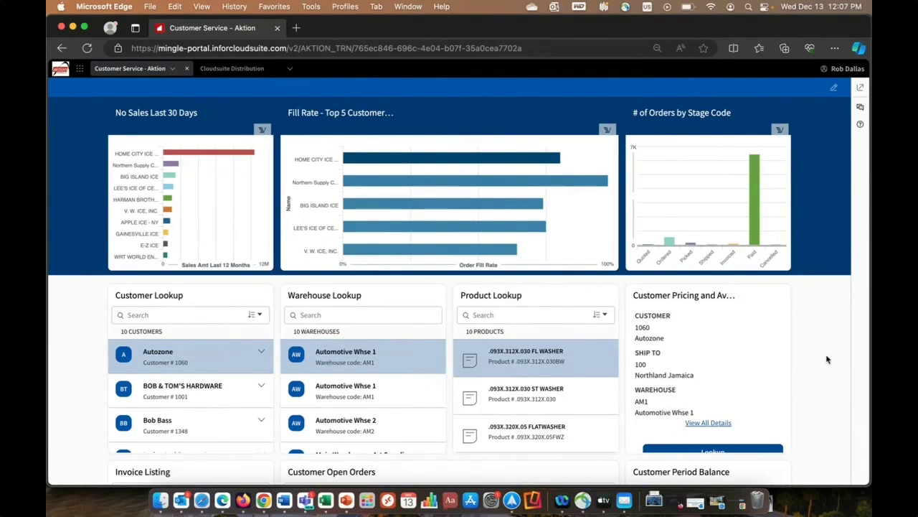
- Search the Customer Lookup for "northern" and select Northern Supply Companies
scroll(827, 359, down, 1)
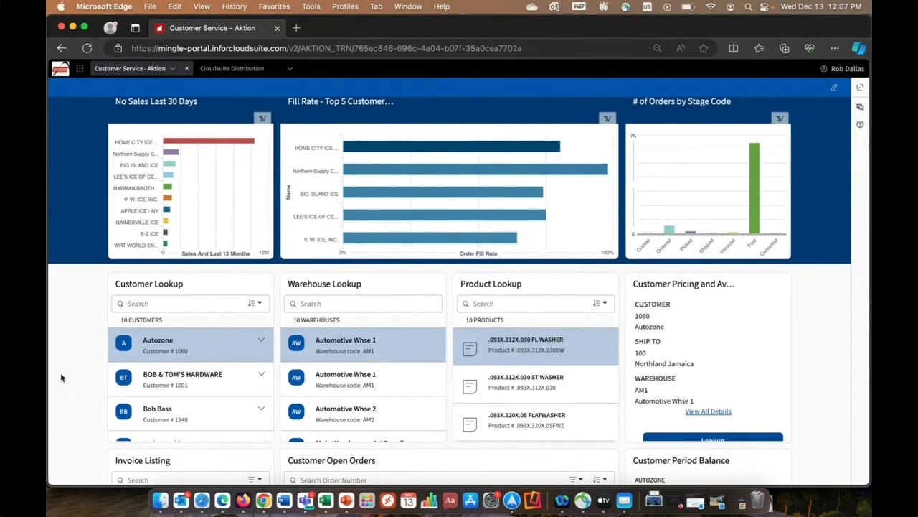
click(180, 302)
text(northern)
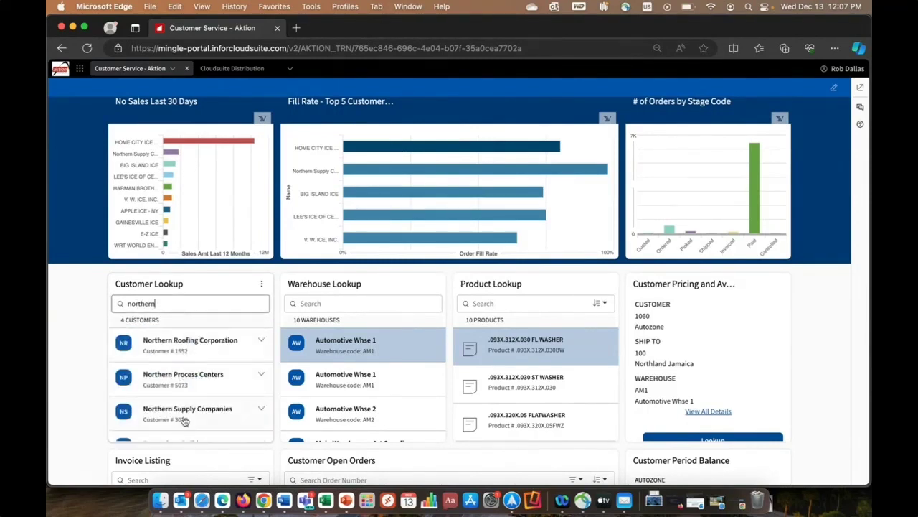
click(184, 415)
- Search the Product Lookup for "led light" and select the Hammered Roof 2700K LED Light
click(509, 305)
text(led light)
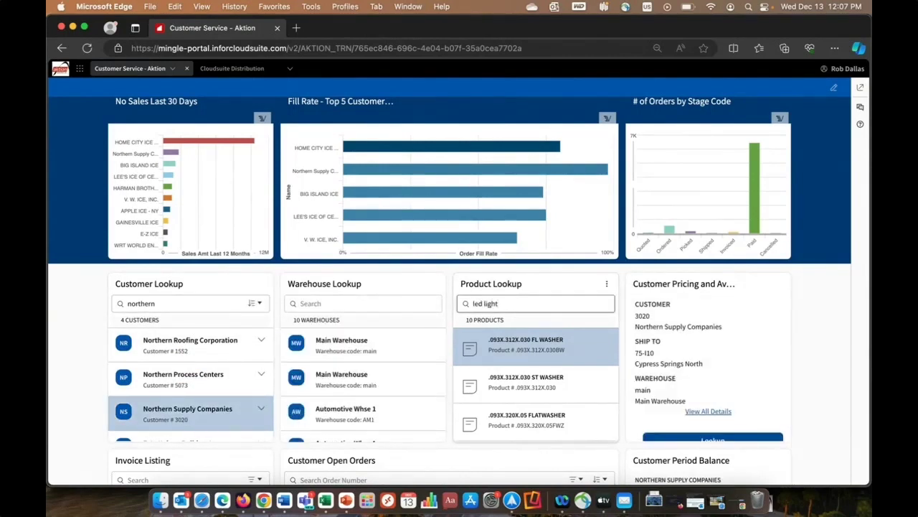
double_click(536, 303)
scroll(533, 361, down, 1)
scroll(531, 359, down, 1)
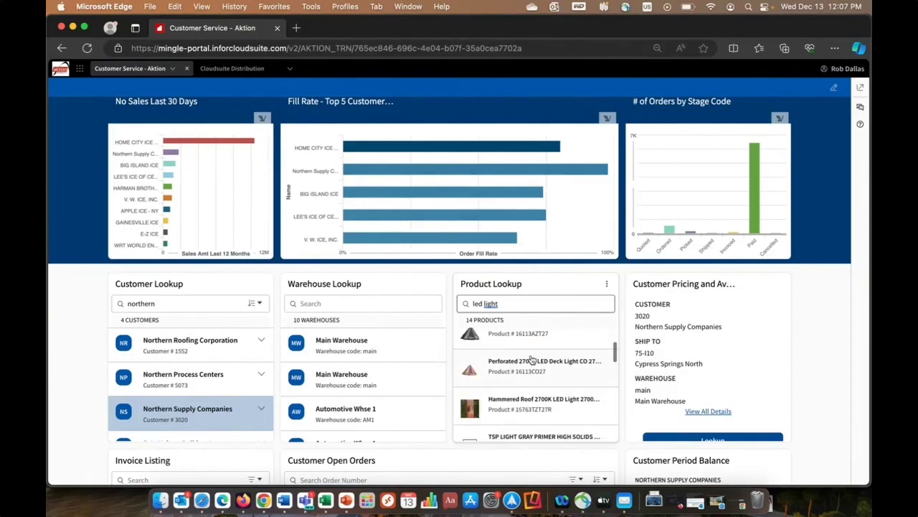
click(523, 404)
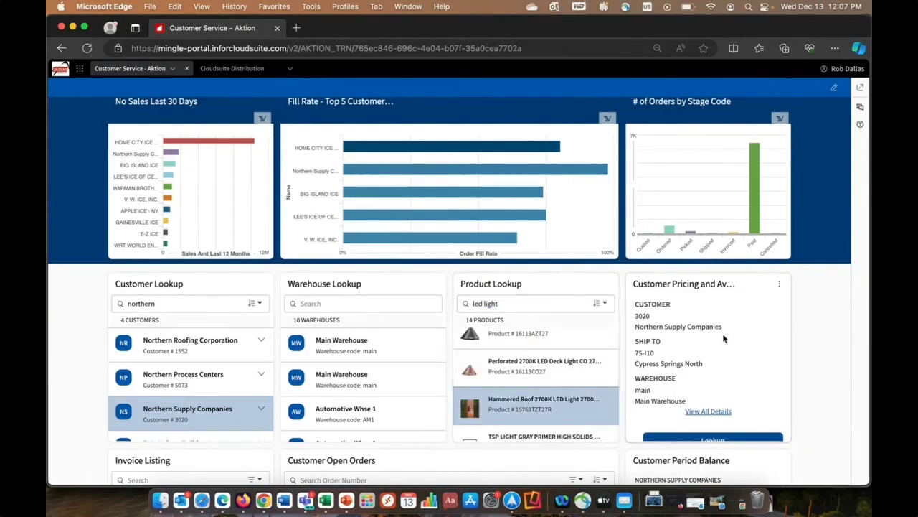
- Expand the selected product's details under customer pricing, and view the full Customer Pricing and Availability lookup before closing it
scroll(751, 338, down, 1)
click(708, 396)
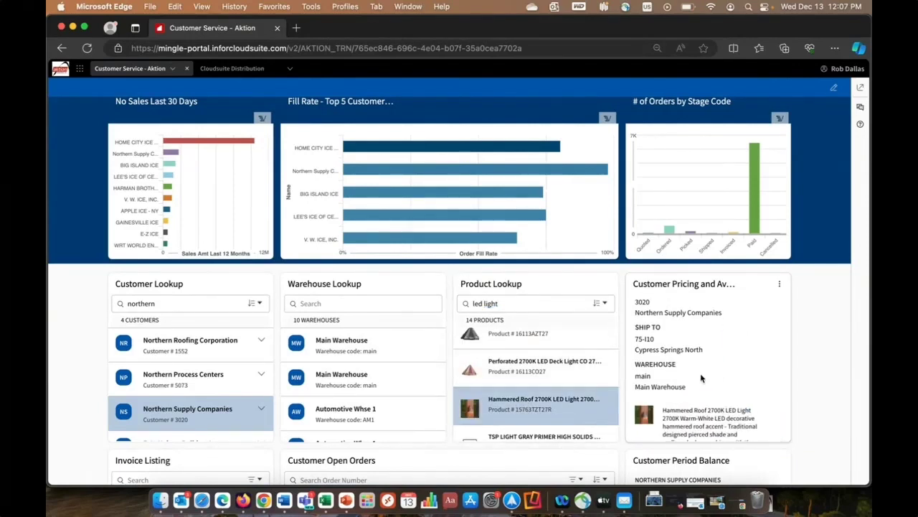
scroll(703, 380, down, 2)
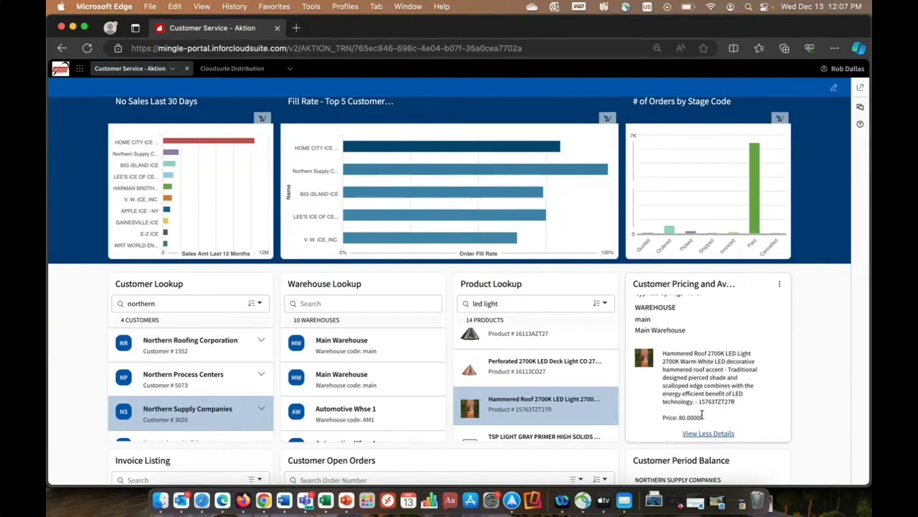
scroll(705, 418, down, 1)
click(706, 428)
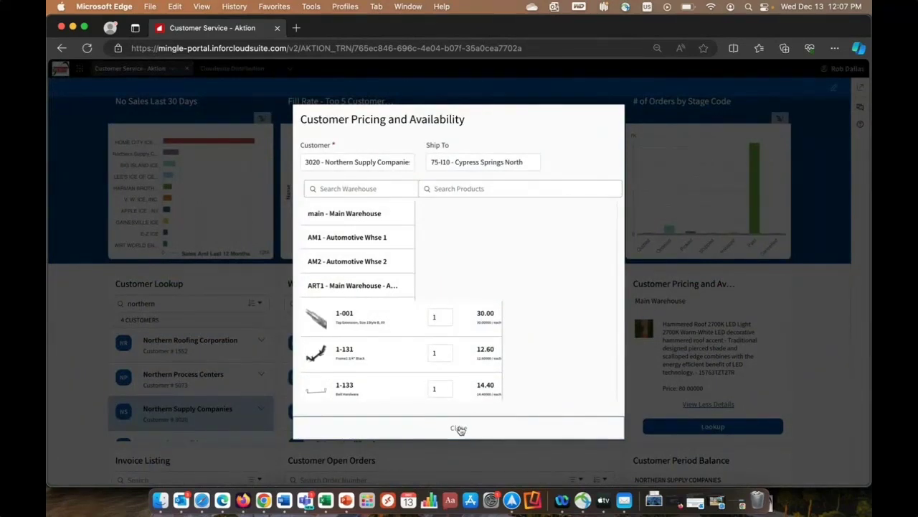
click(460, 429)
- Examine the Customer Service workspace's invoices, open orders, period balance, quotes, alerts, inbox and workflow widgets, ending back at the charts
scroll(823, 389, down, 5)
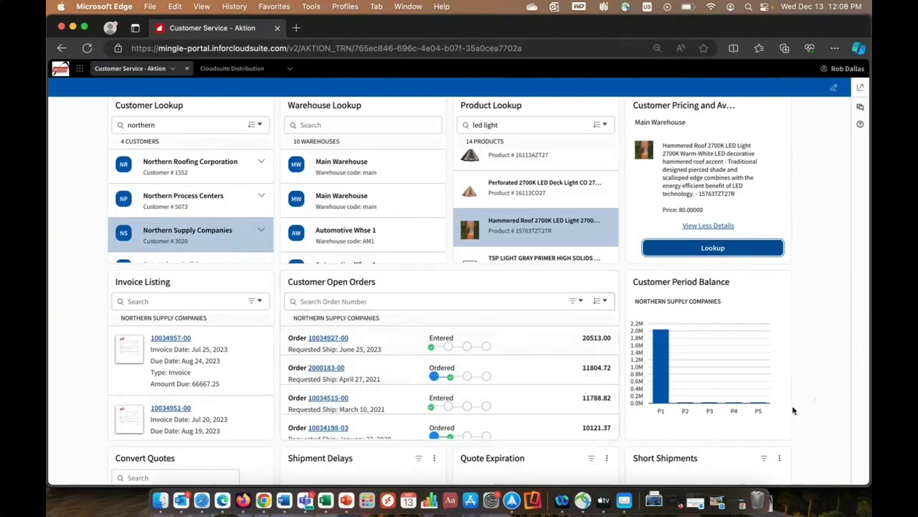
scroll(811, 395, down, 3)
scroll(817, 393, down, 1)
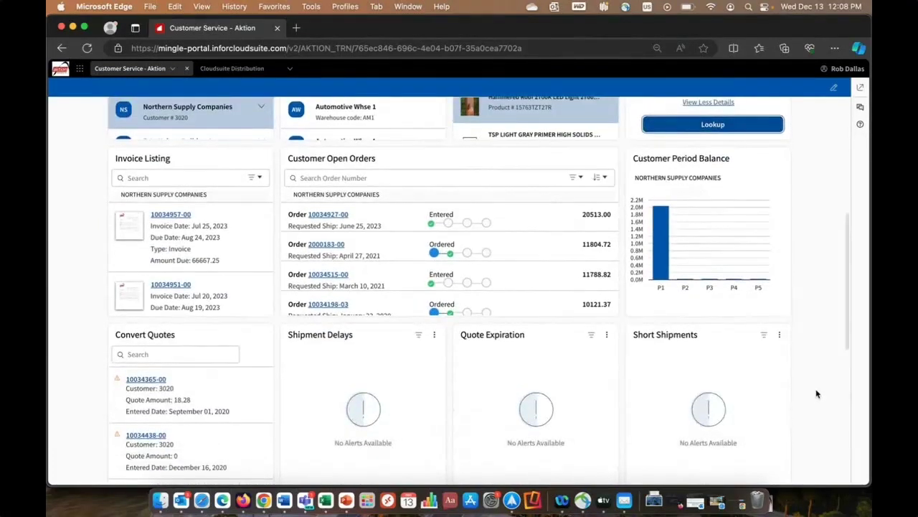
scroll(817, 393, down, 1)
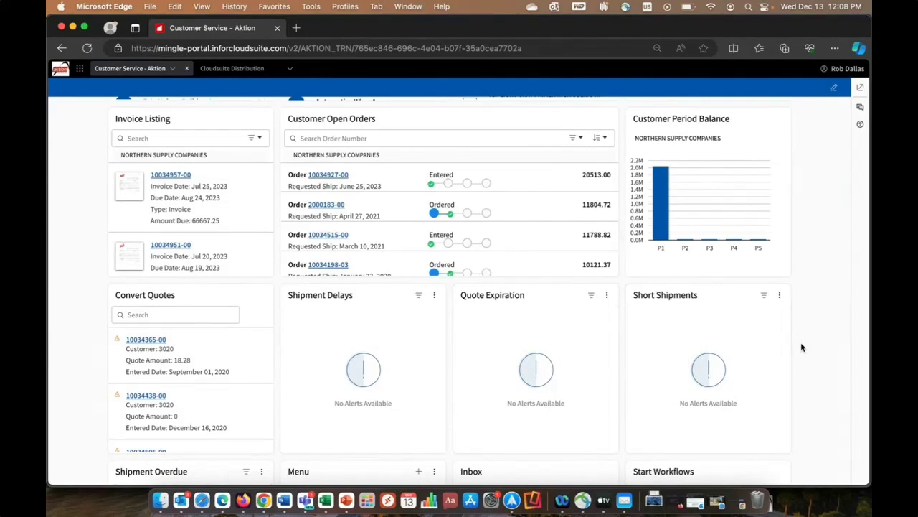
scroll(802, 348, down, 4)
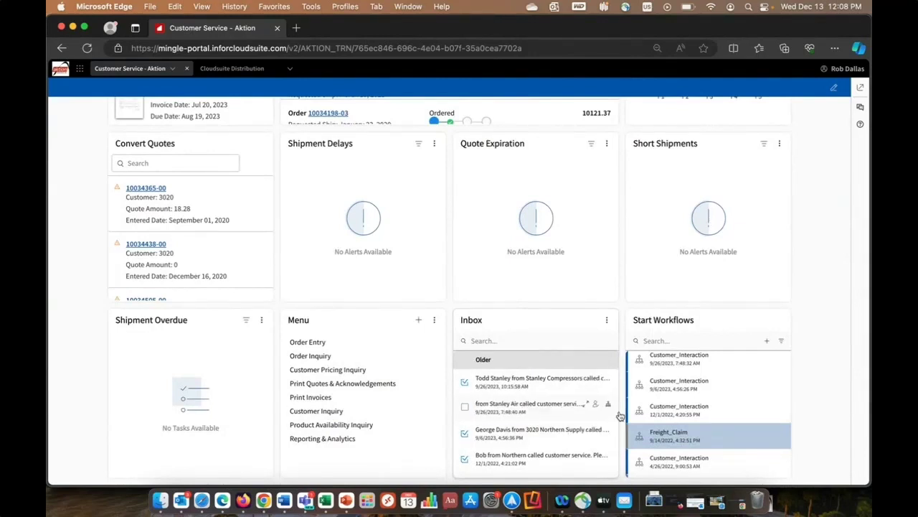
scroll(815, 380, down, 1)
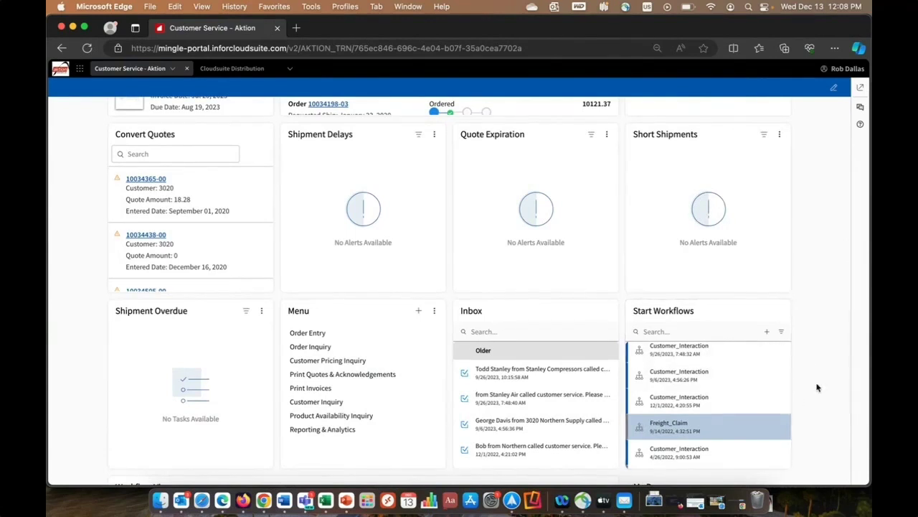
scroll(817, 387, down, 1)
scroll(817, 388, down, 5)
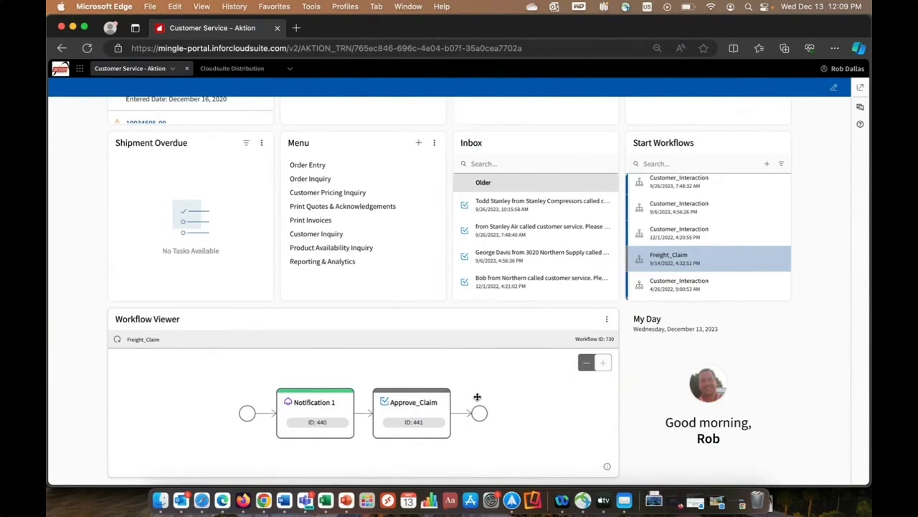
scroll(828, 359, up, 12)
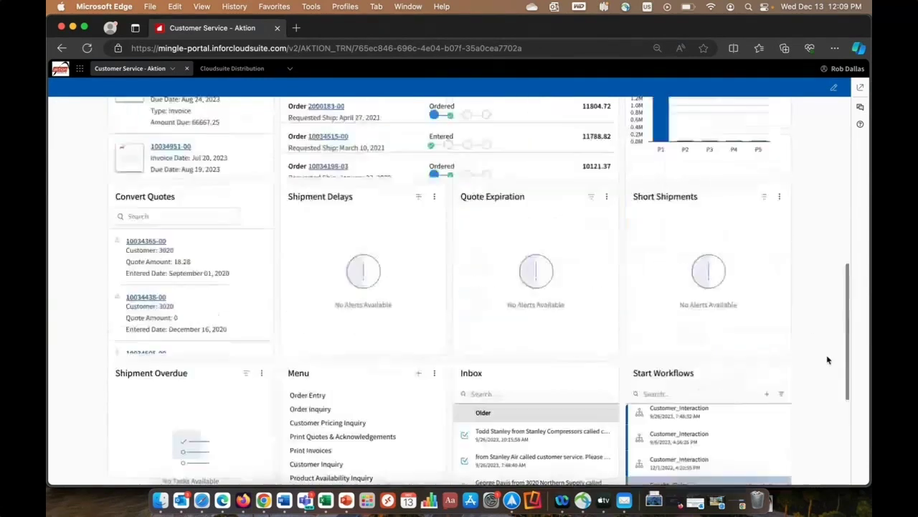
scroll(828, 358, up, 5)
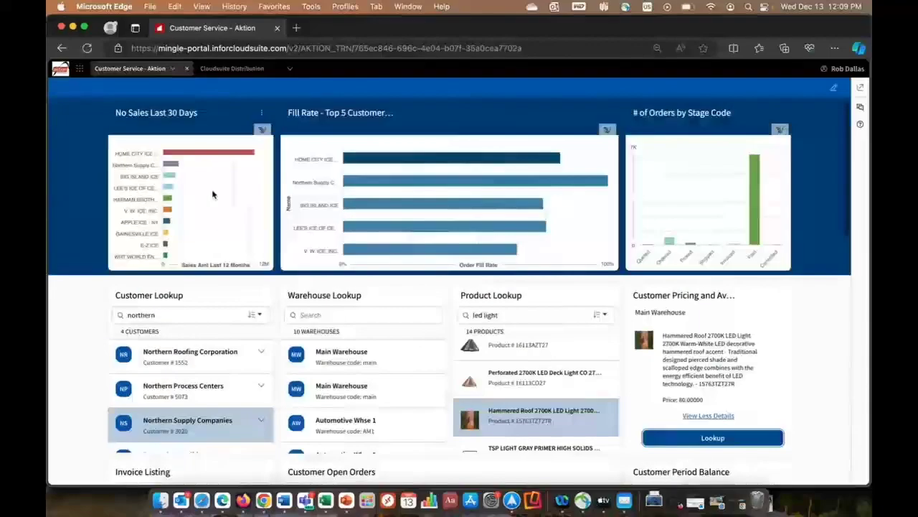
- Open the Cloudsuite Distribution application and switch between it and the Customer Service workspace, ending in Cloudsuite Distribution
click(80, 69)
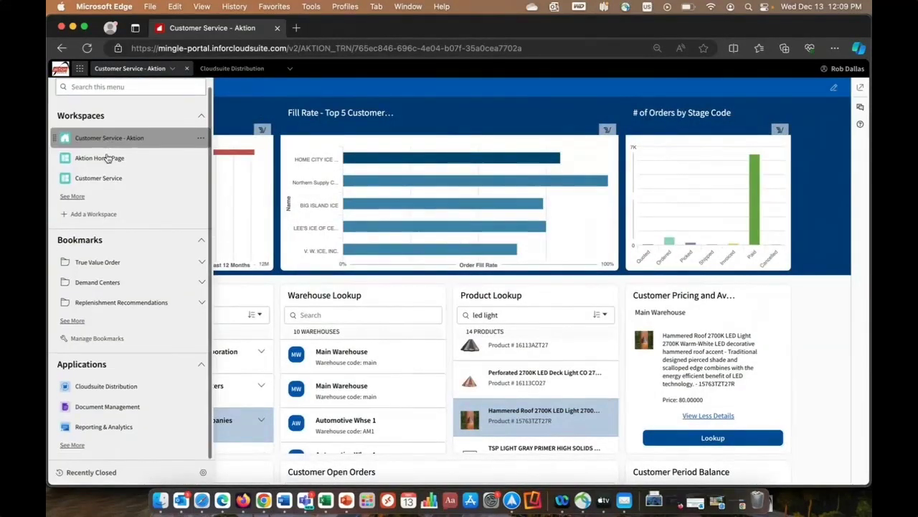
click(103, 386)
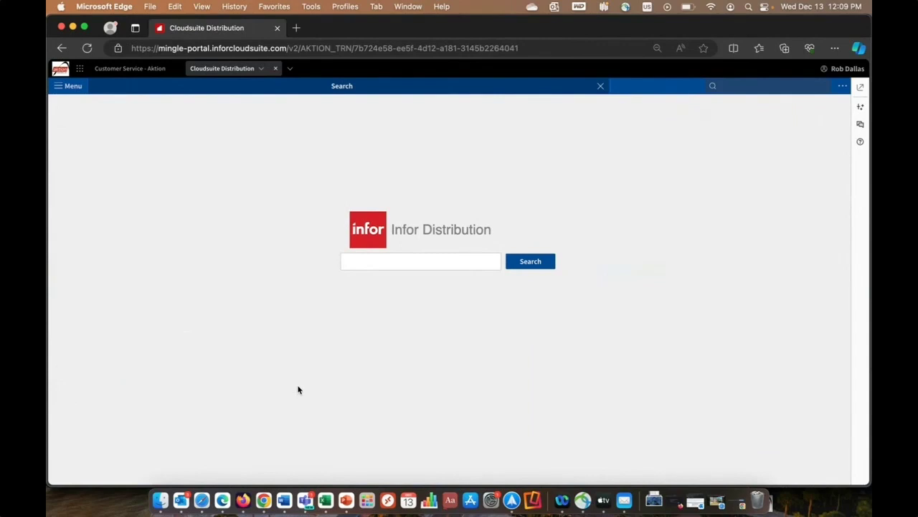
click(133, 69)
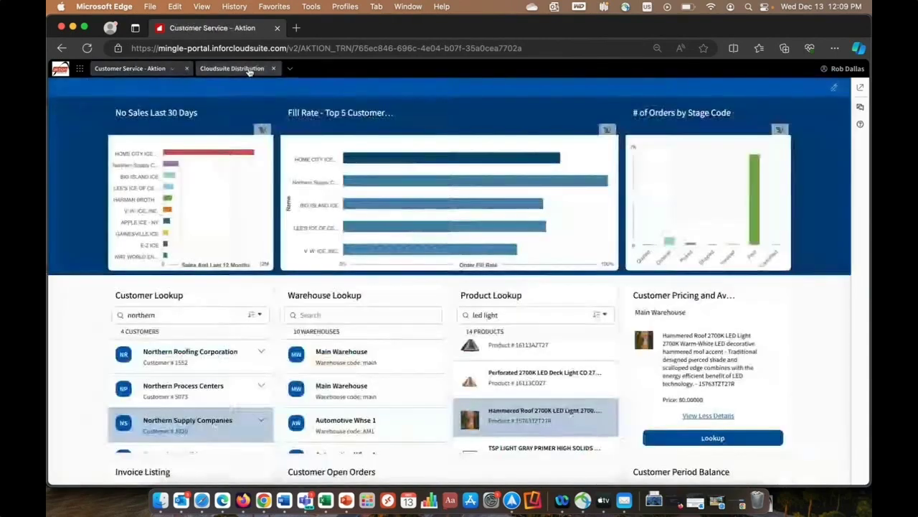
click(249, 70)
click(135, 69)
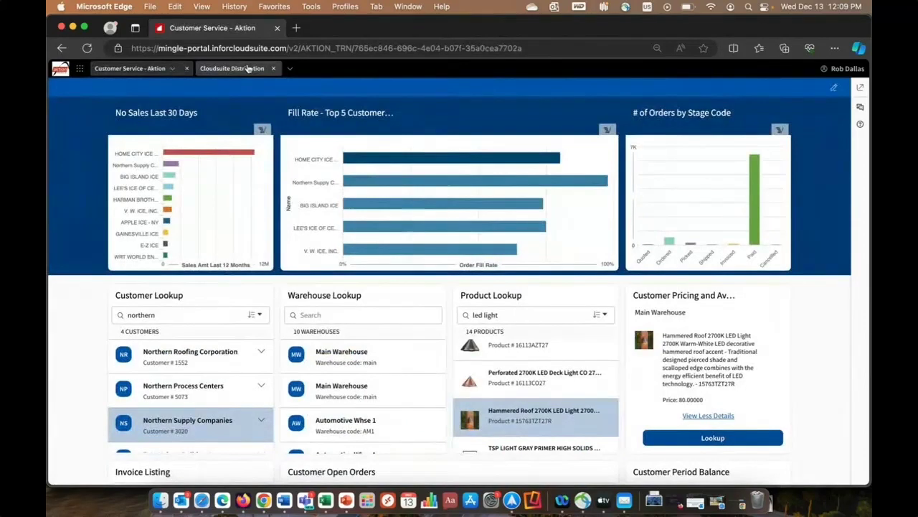
click(249, 68)
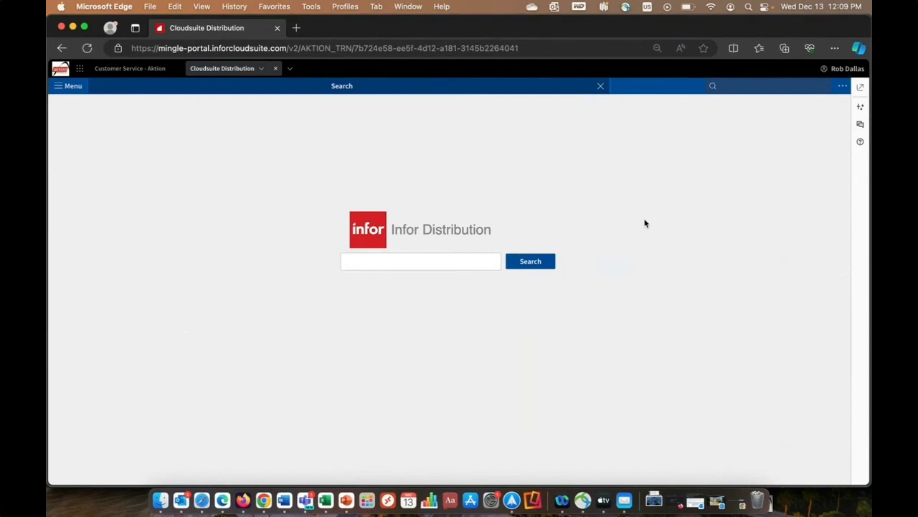
- View the Inquiry functions available under Sales in the application's navigation, and collapse the navigation again
click(63, 89)
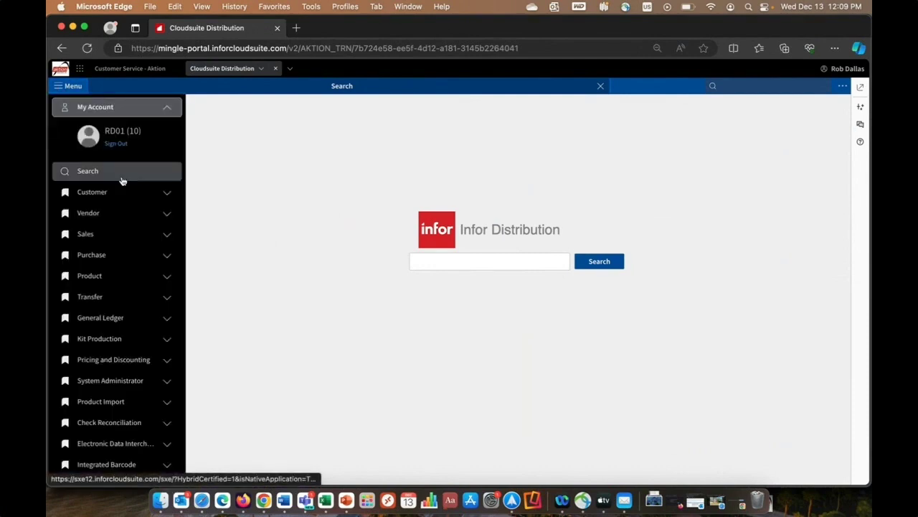
click(167, 235)
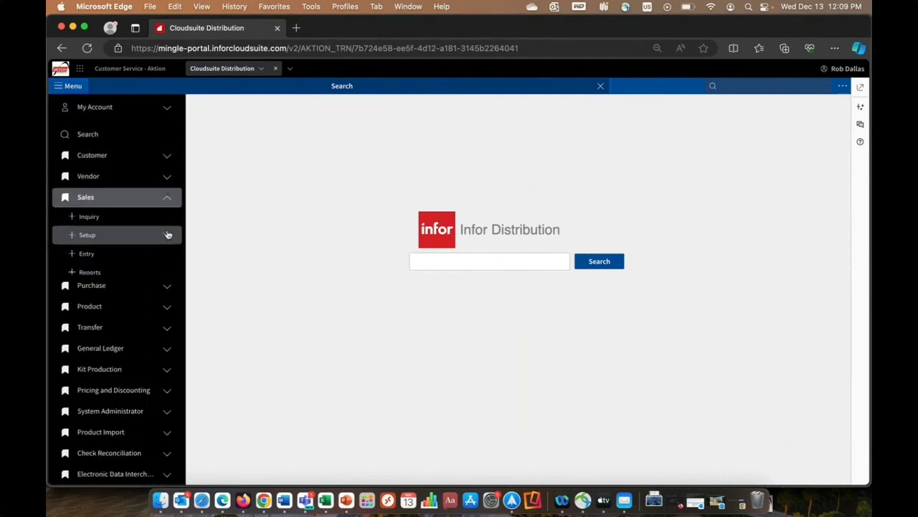
click(127, 209)
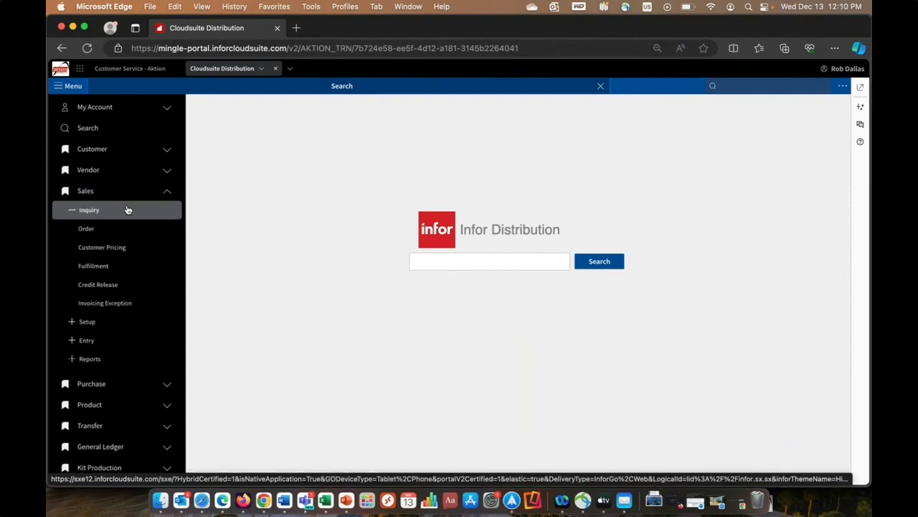
click(58, 85)
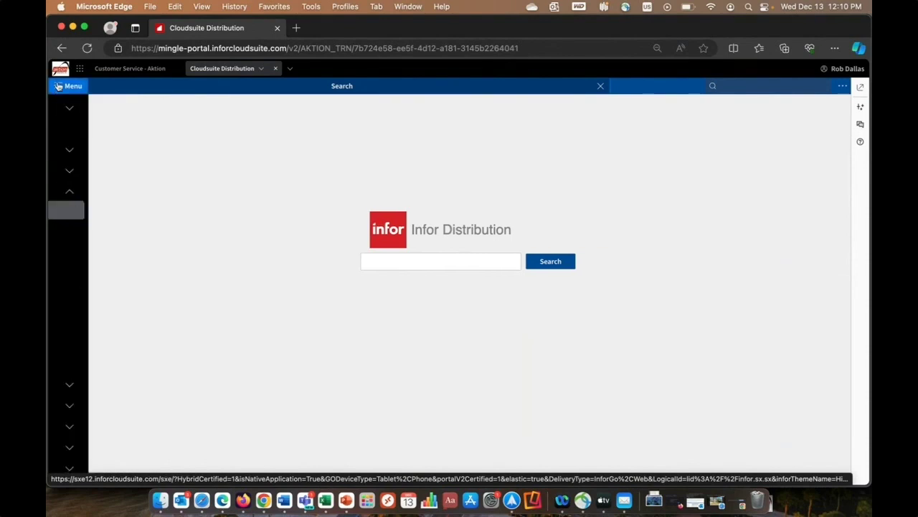
- Search the application's functions for "pricing" and open Customer Pricing Inquiry
click(722, 86)
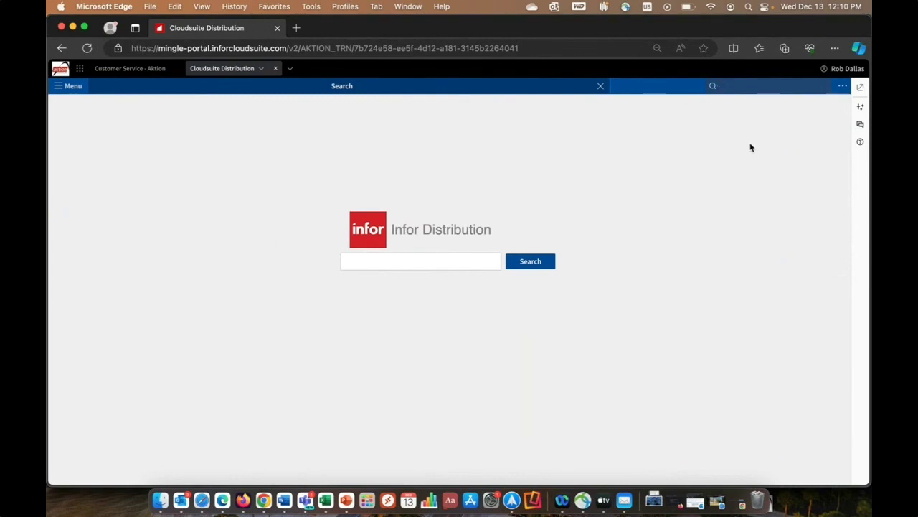
text(pricing)
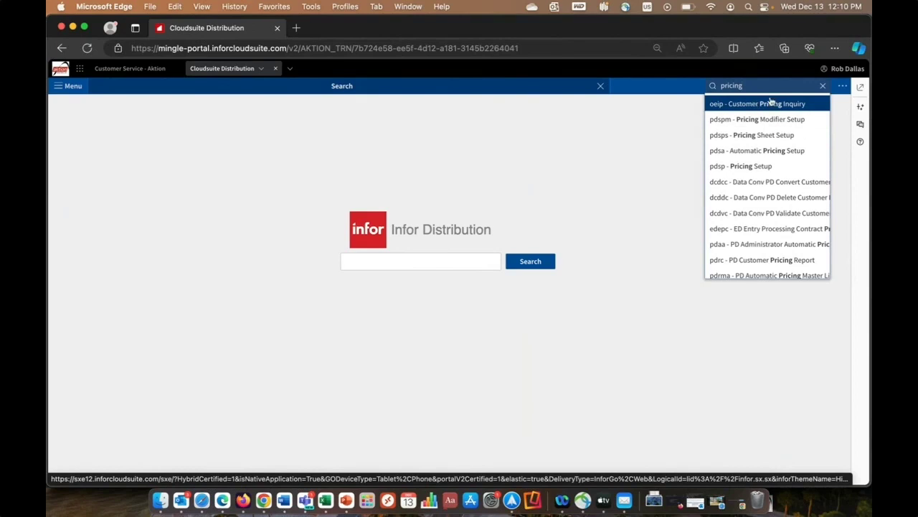
click(804, 106)
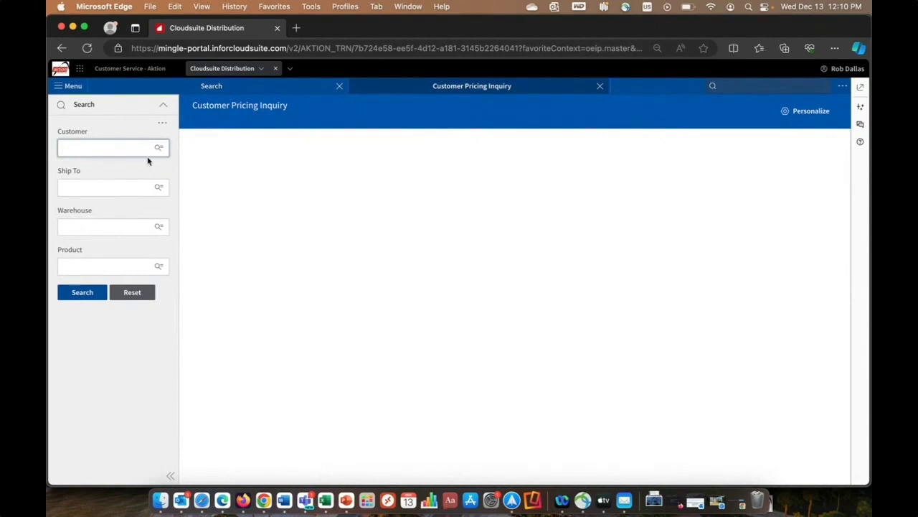
- Try looking up the inquiry's customer by a partial customer number and by the name "northern"
click(118, 149)
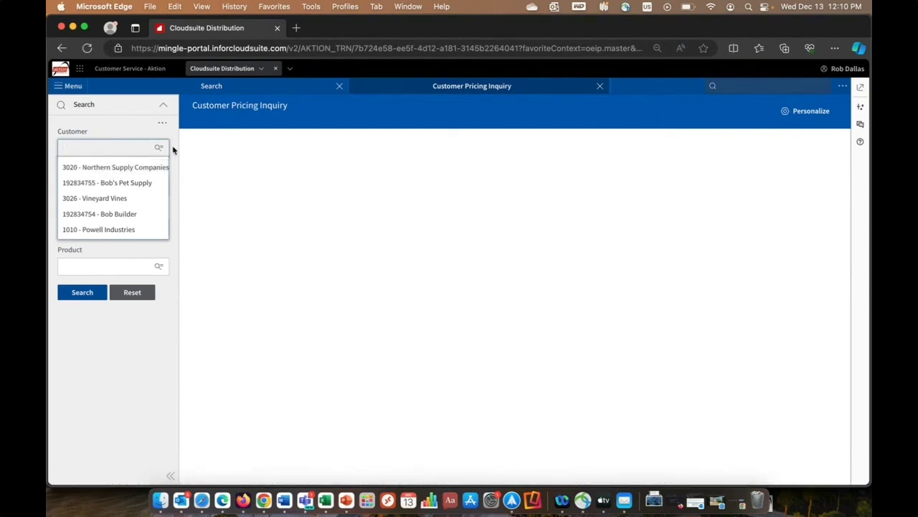
click(173, 152)
click(117, 146)
text(302)
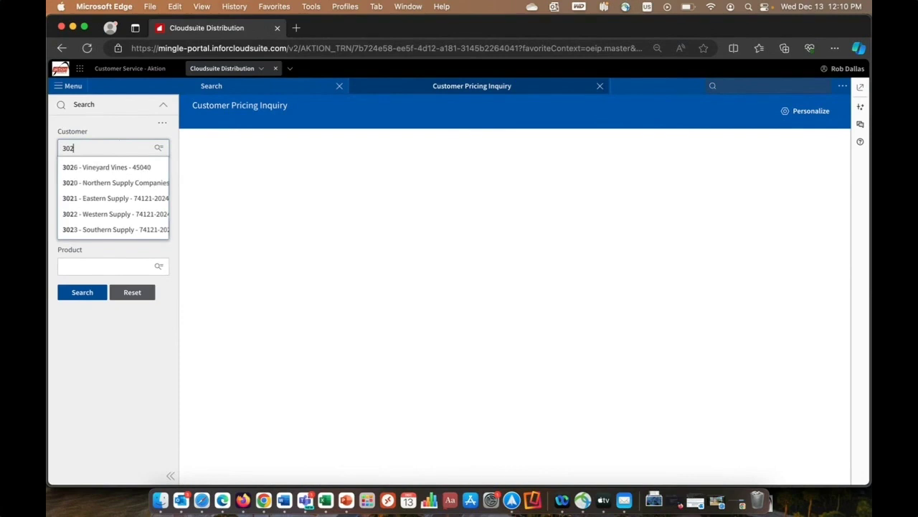
key(BackSpace)
key(BackSpace)
key(BackSpace)
text(northern)
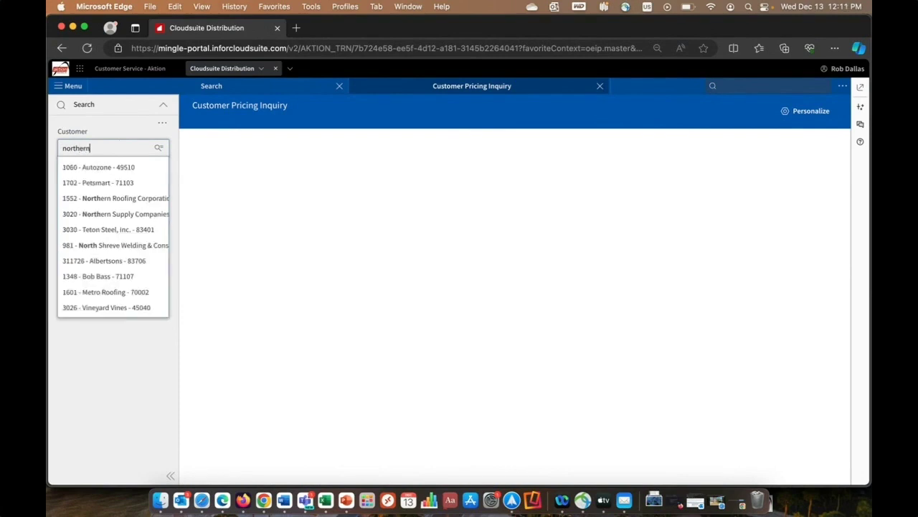
key(BackSpace)
key(BackSpace)
key(BackSpace)
key(BackSpace)
key(BackSpace)
key(BackSpace)
- Look up the inquiry's customer by a partial phone number and select Northern Supply Companies
text(513253)
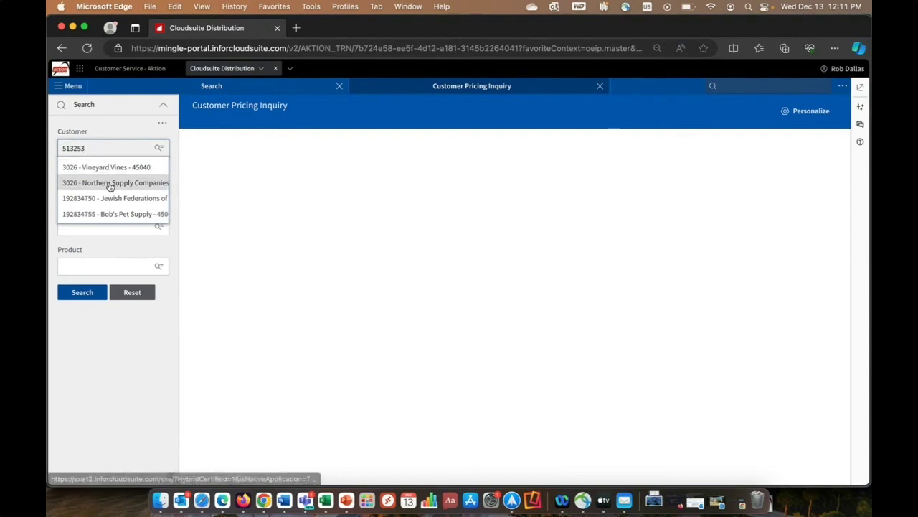
click(109, 183)
- Look up the product by "grill built-in", select N45600052, the TRL 44" Built-in Grill, and run the customer pricing inquiry
click(106, 279)
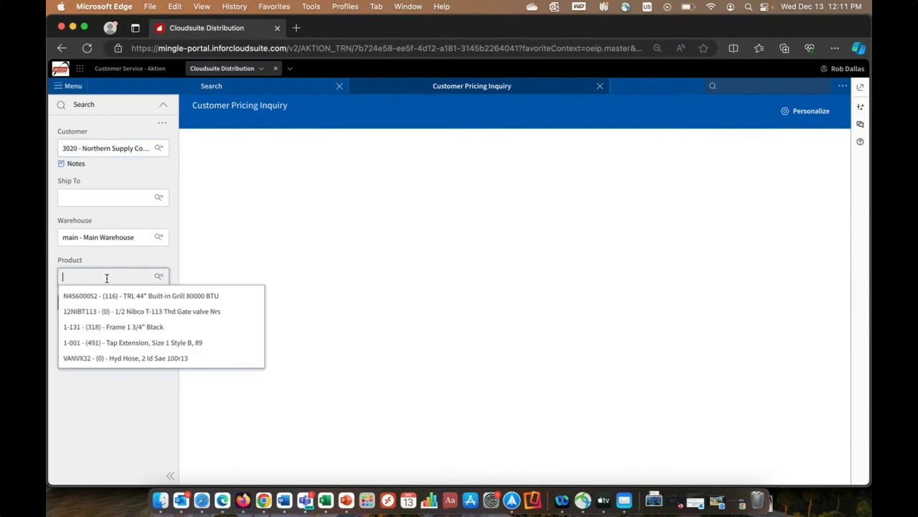
text(grill buil)
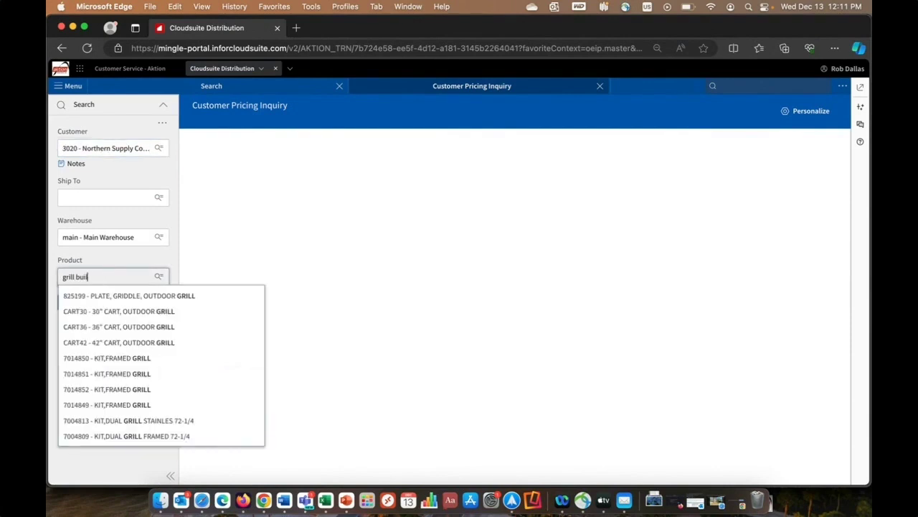
text(t-in)
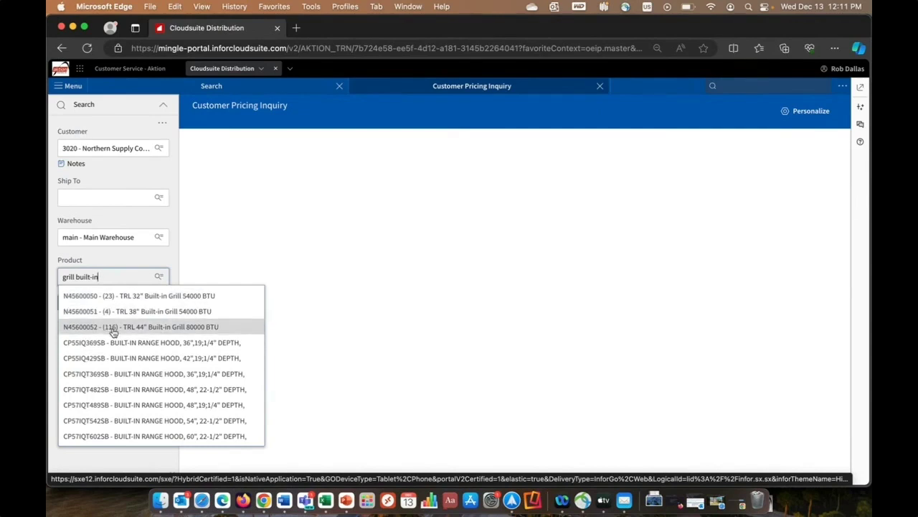
click(161, 278)
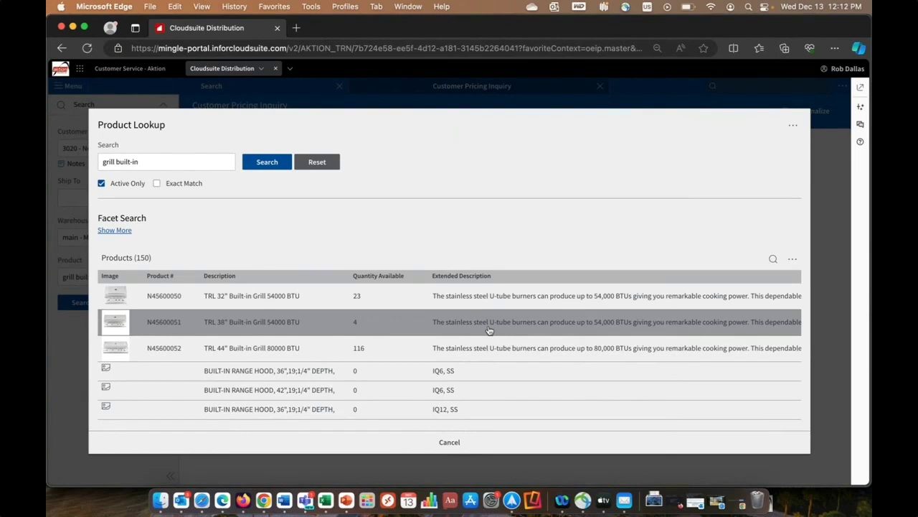
click(273, 354)
click(88, 316)
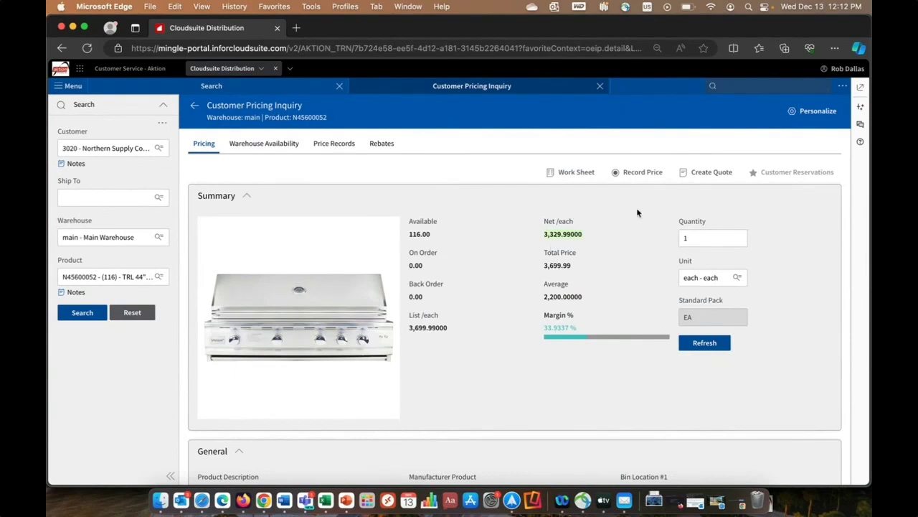
- View the inquiry's Personalize Options and the grill's Pricing Worksheet, leaving both without making changes
click(815, 112)
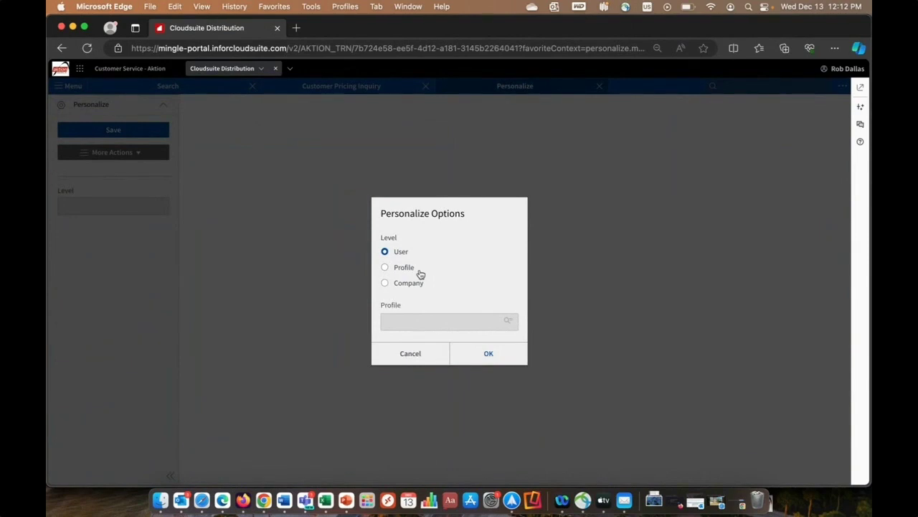
click(419, 360)
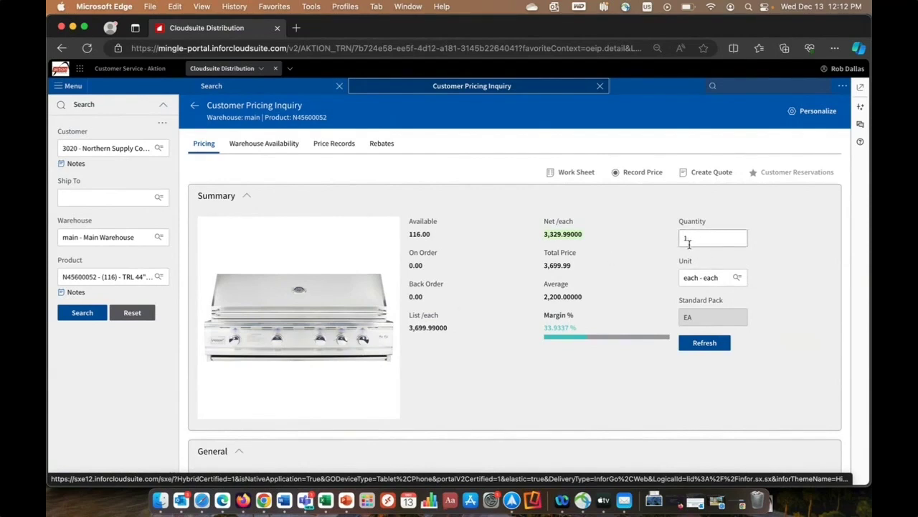
click(573, 173)
click(459, 236)
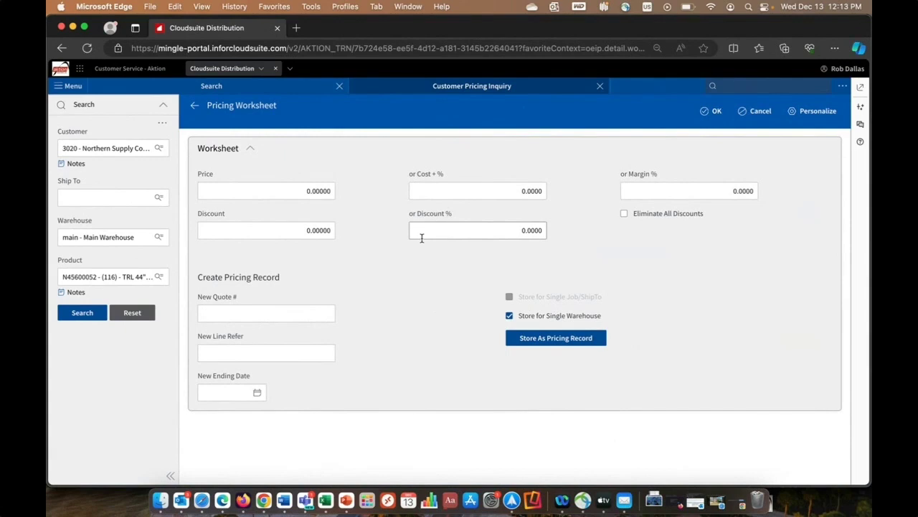
click(244, 354)
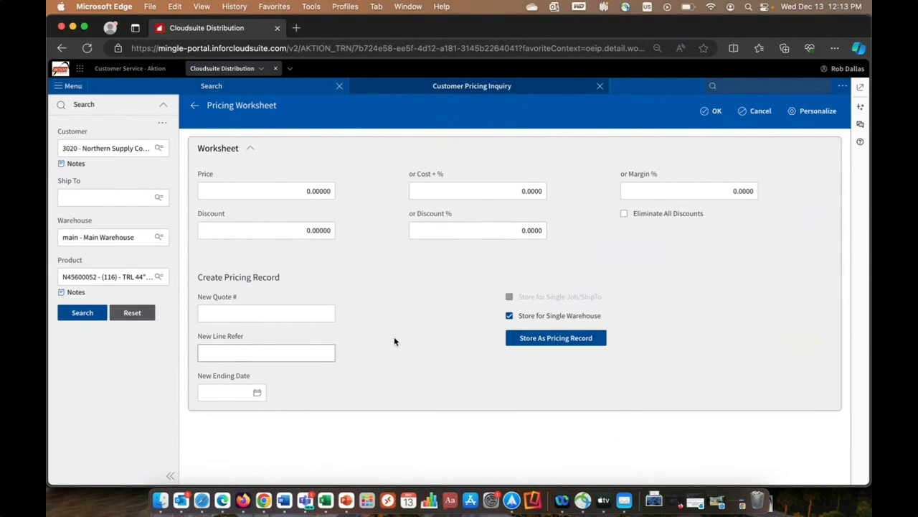
click(195, 107)
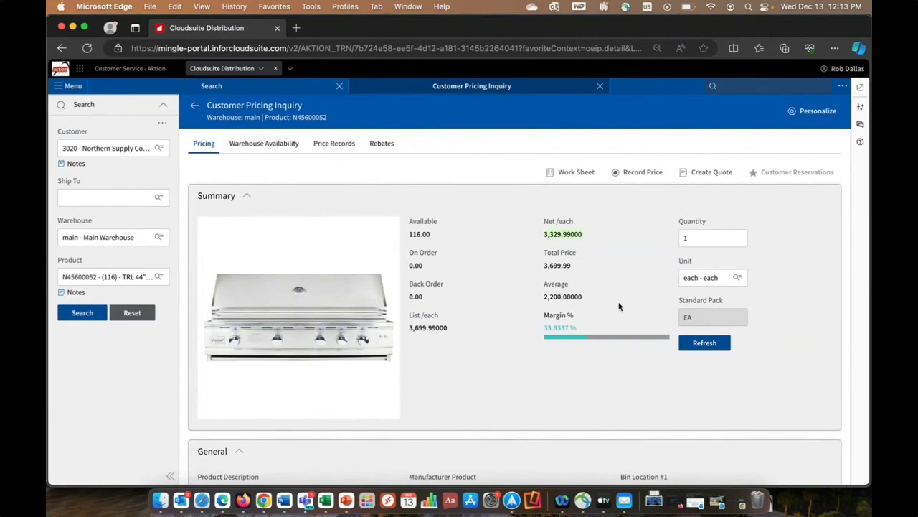
- Search the application's functions for "order inq" and open Order Inquiry
text(order inq)
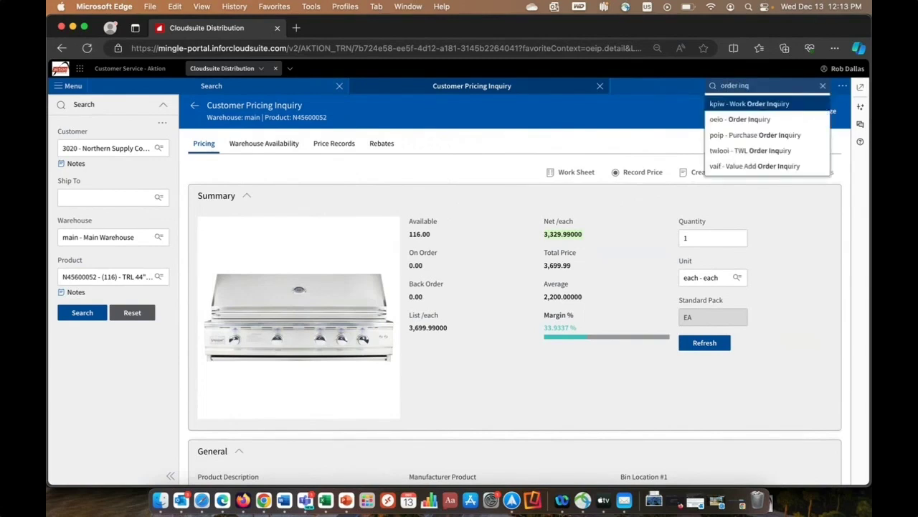
click(748, 120)
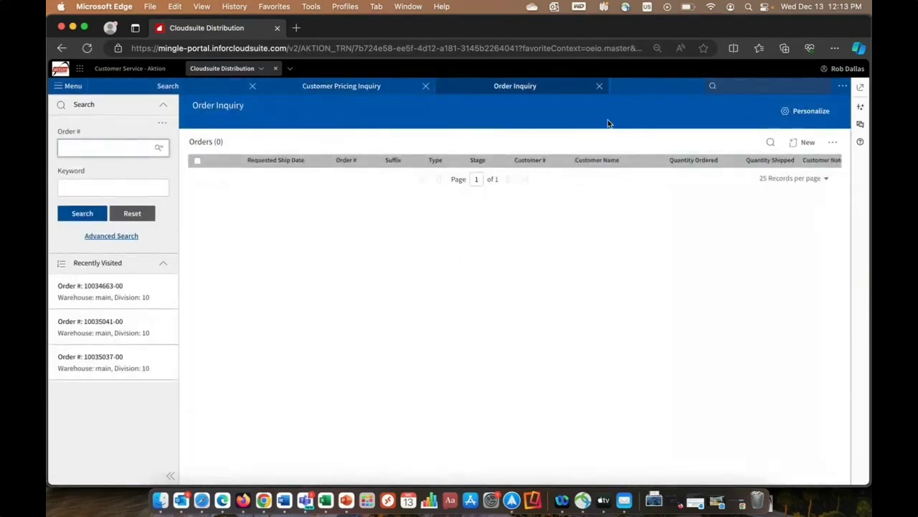
- Switch among the open Search, Order Inquiry and Customer Service workspace pages, ending back on Order Inquiry
click(375, 89)
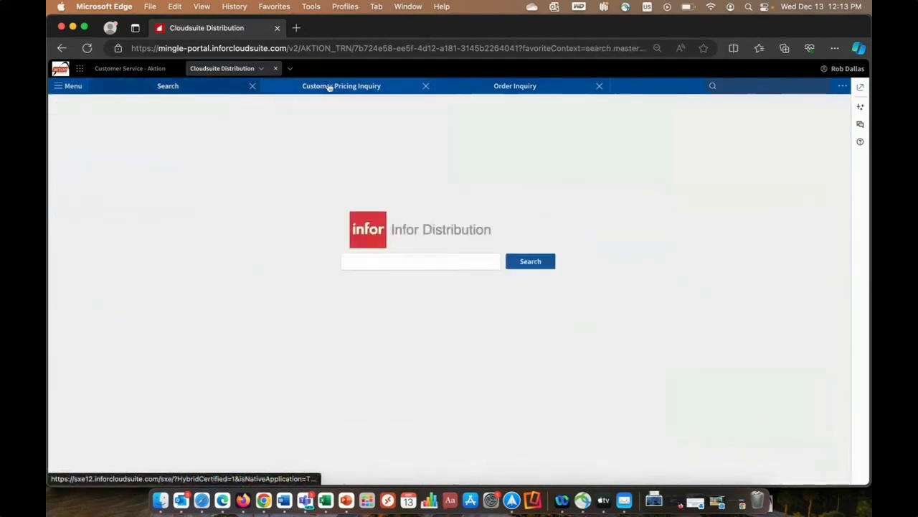
click(505, 87)
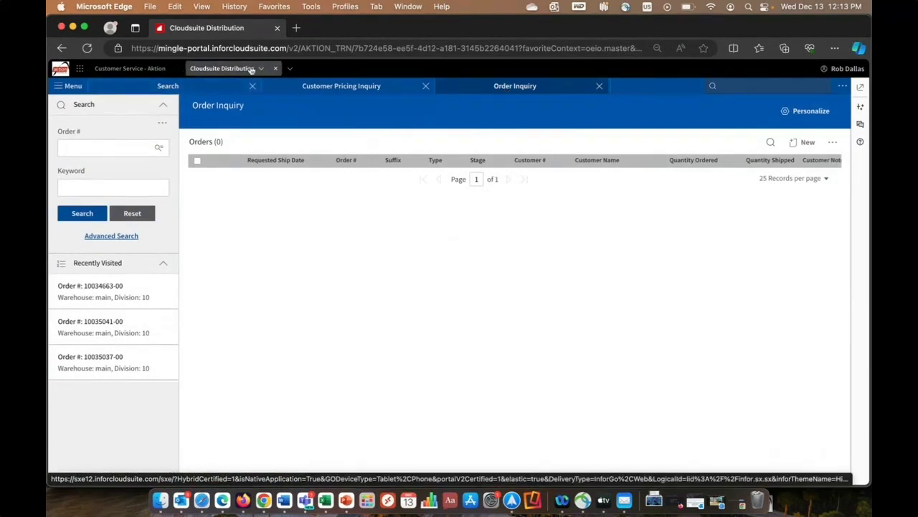
click(155, 68)
click(228, 69)
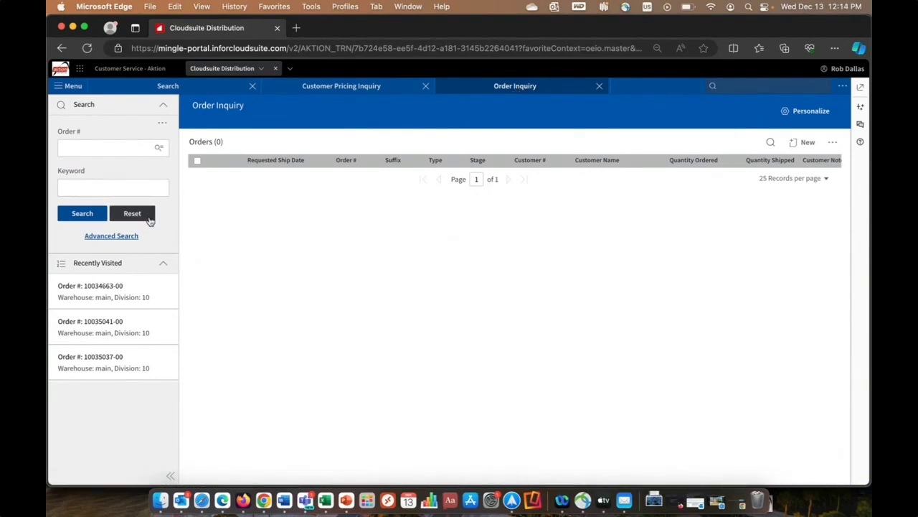
- Open the advanced order search and add Entered From and Entered To to its criteria
click(113, 236)
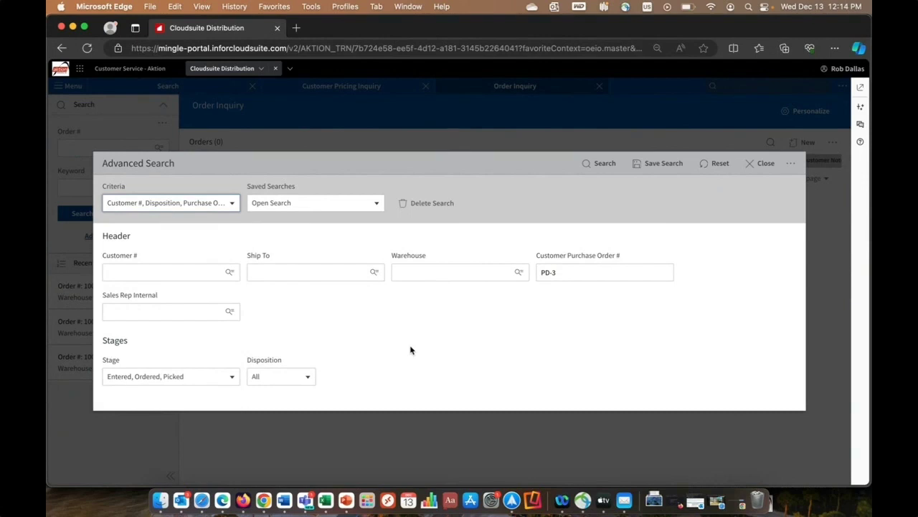
click(232, 204)
scroll(202, 286, down, 5)
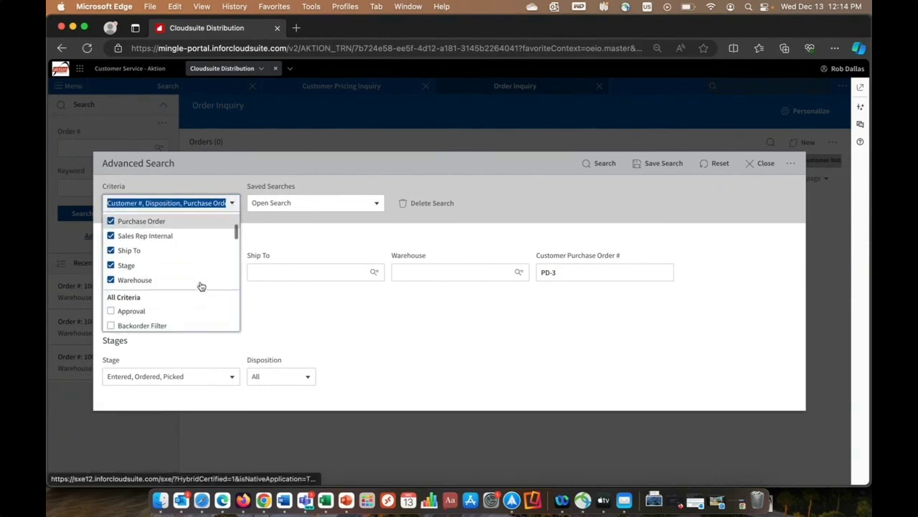
scroll(202, 286, down, 5)
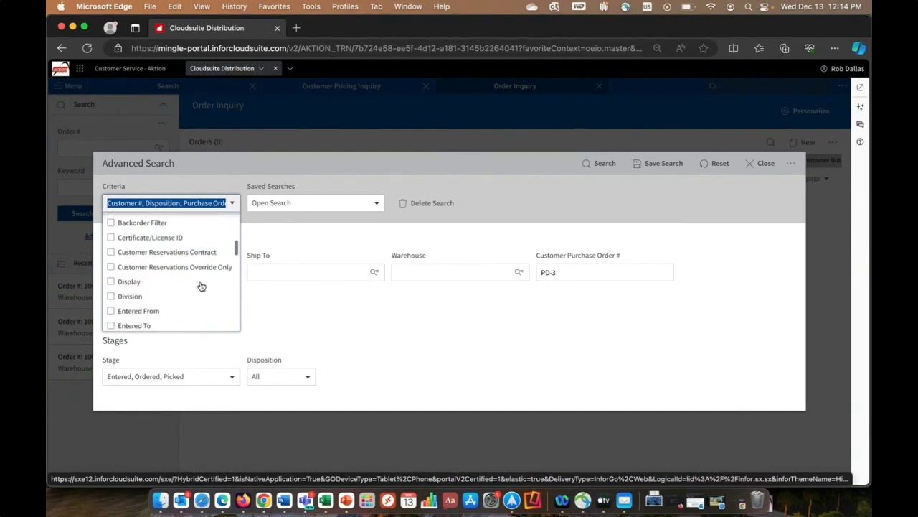
click(159, 294)
click(129, 307)
- Add Product, Reference and Transaction Types to the advanced search criteria
scroll(212, 292, down, 4)
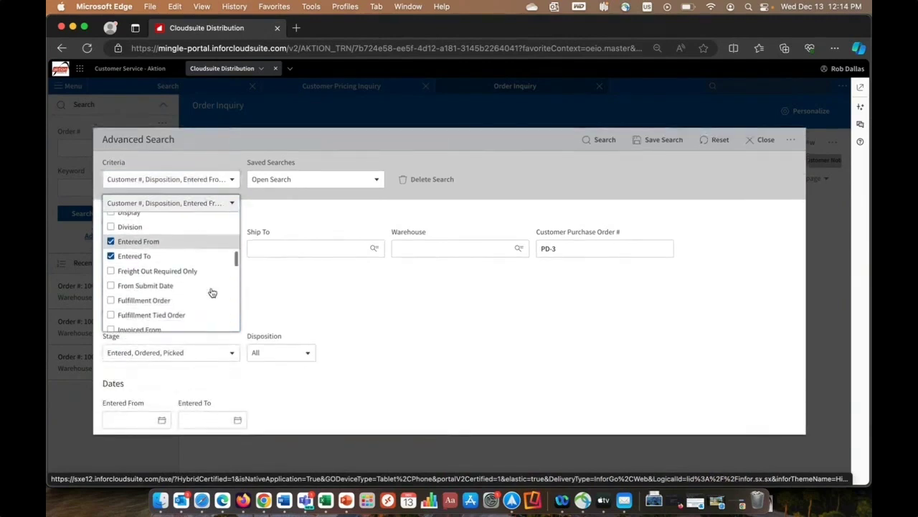
scroll(211, 292, down, 4)
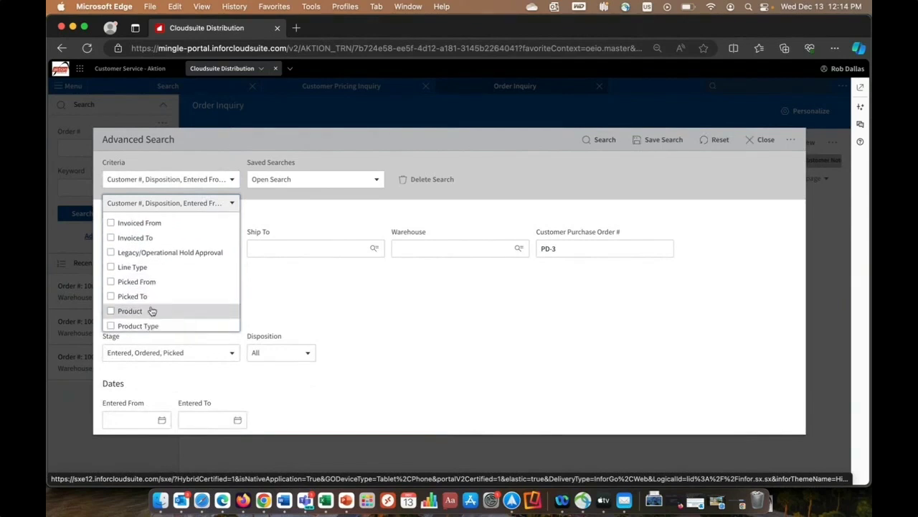
click(151, 310)
scroll(195, 315, down, 5)
click(195, 314)
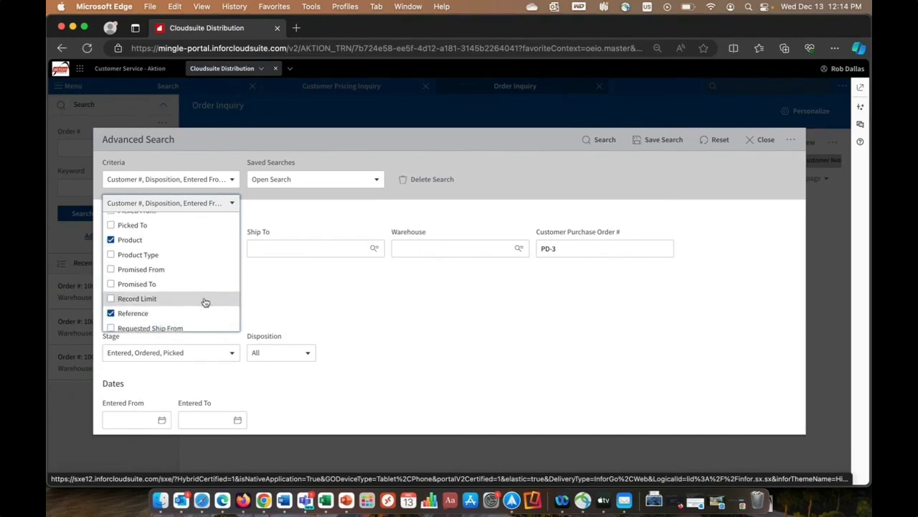
scroll(205, 302, down, 3)
scroll(205, 302, down, 3)
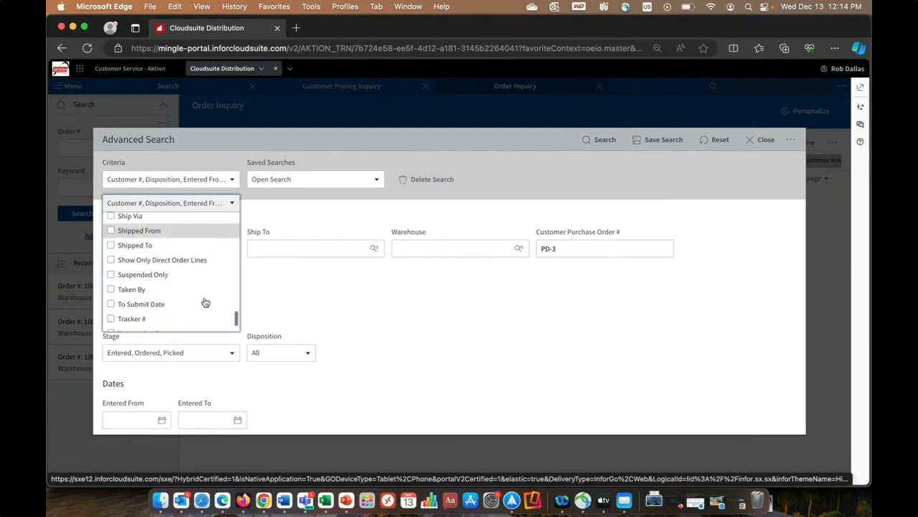
click(164, 327)
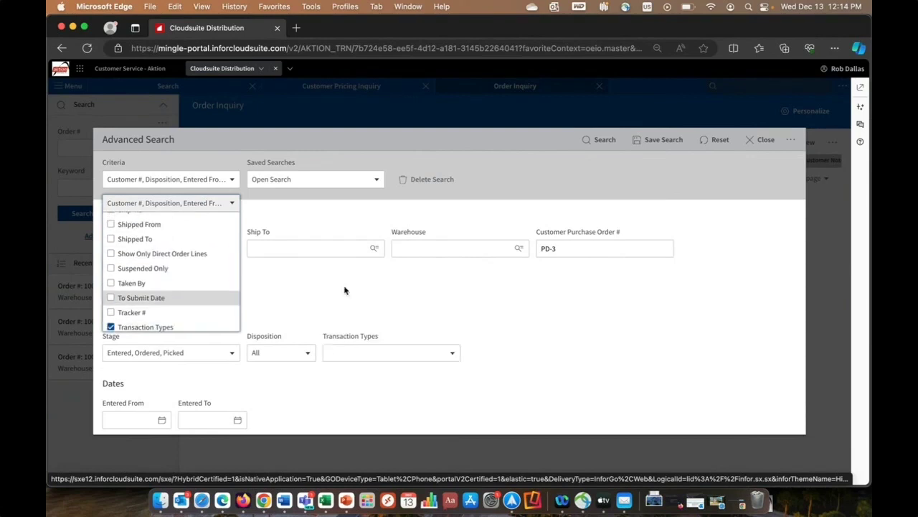
click(502, 318)
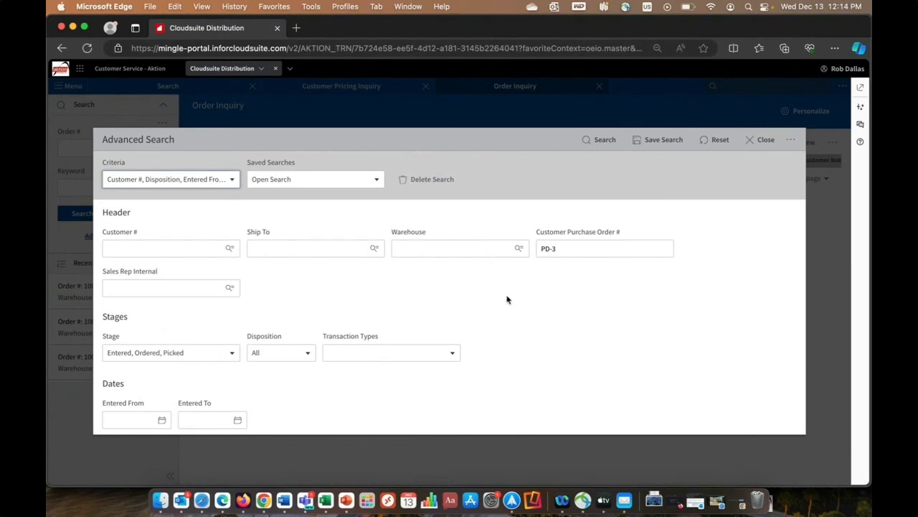
- Review the advanced search's fields and its list of saved searches, keeping Open Search selected
scroll(502, 297, down, 3)
scroll(500, 294, down, 2)
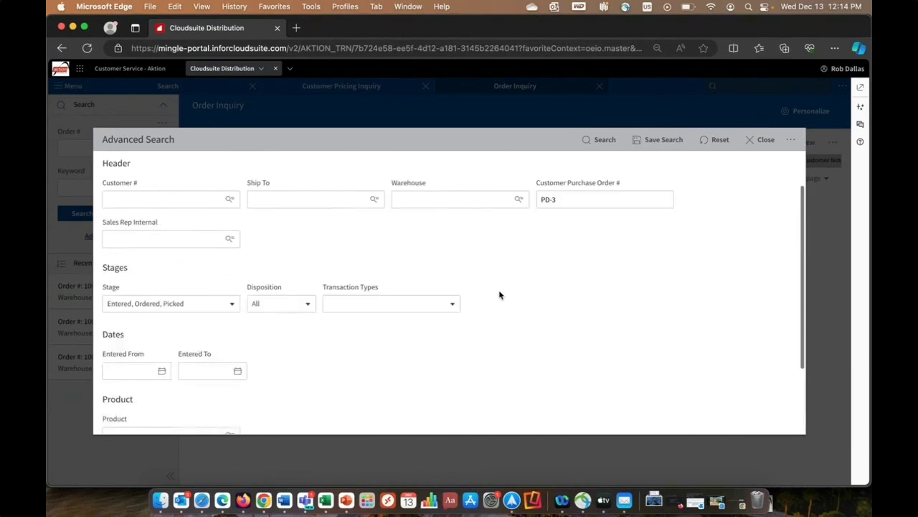
scroll(500, 295, up, 5)
click(377, 180)
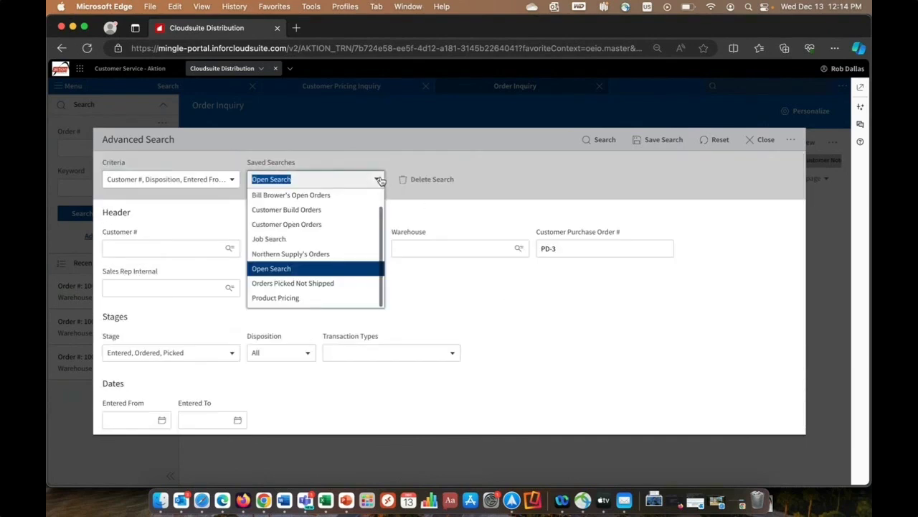
scroll(371, 215, up, 1)
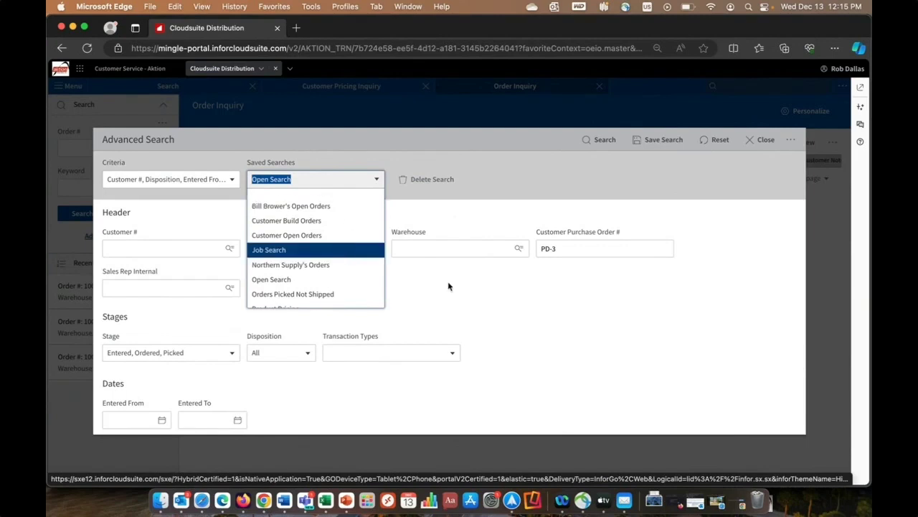
click(470, 303)
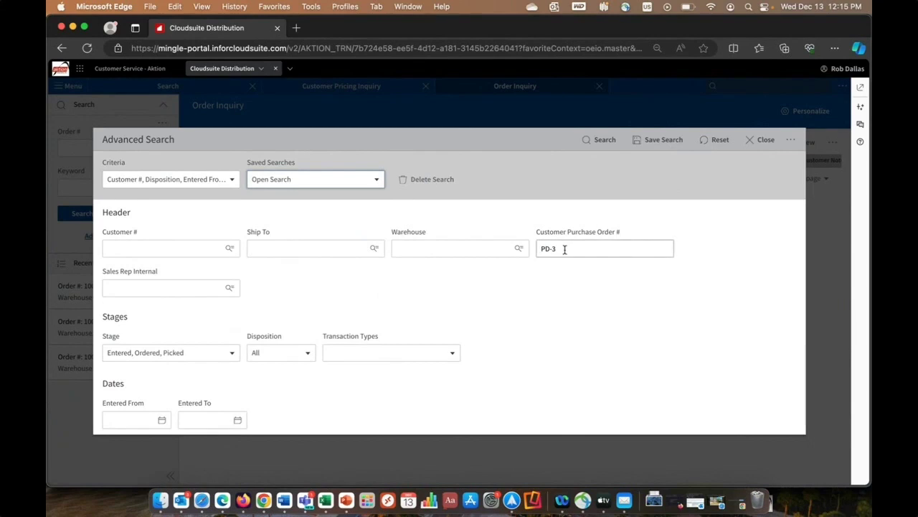
- Run the order search by the partial customer purchase order number, and view Northern Supply Companies' customer record from the results before closing it
click(600, 141)
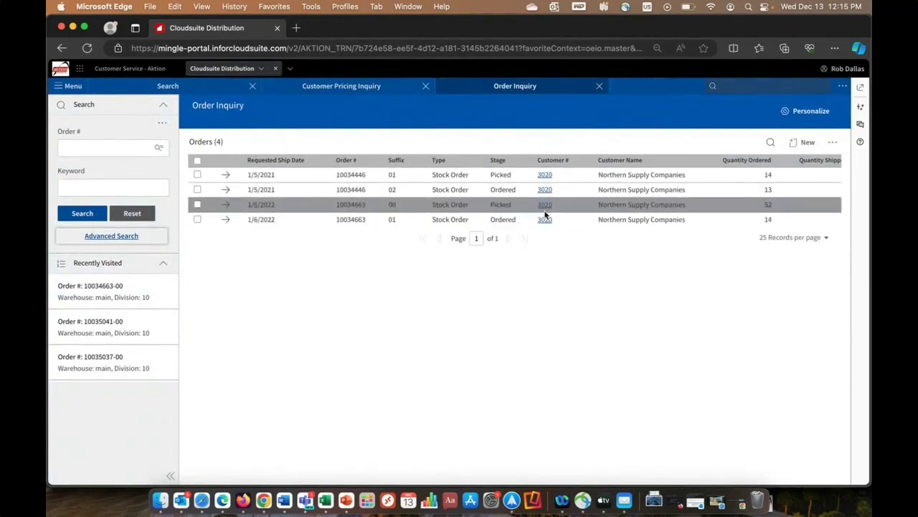
click(546, 206)
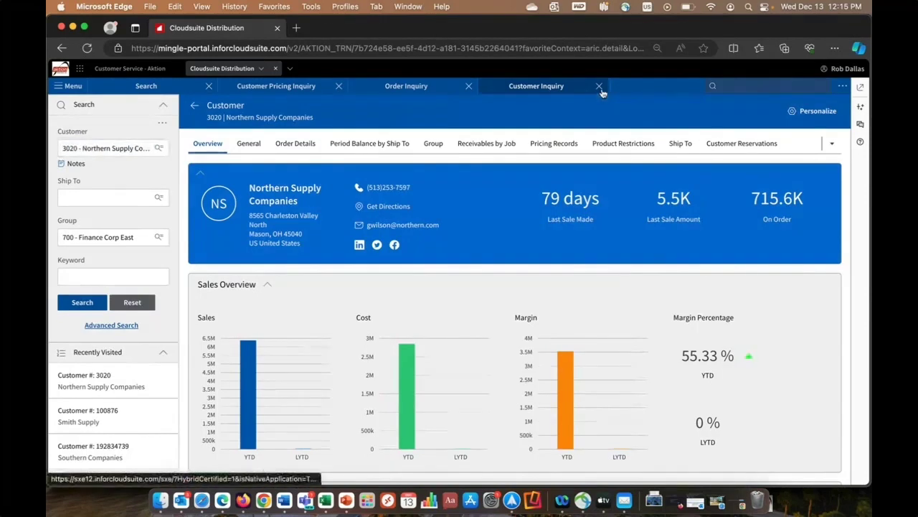
click(600, 88)
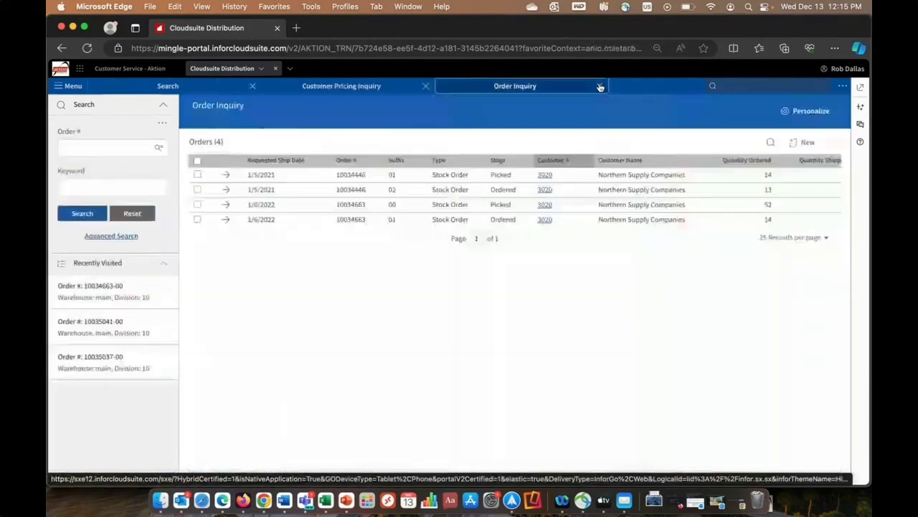
- Open Northern Supply Companies' picked order with the 1/6/2022 requested ship date and examine its overview and line detail
click(226, 204)
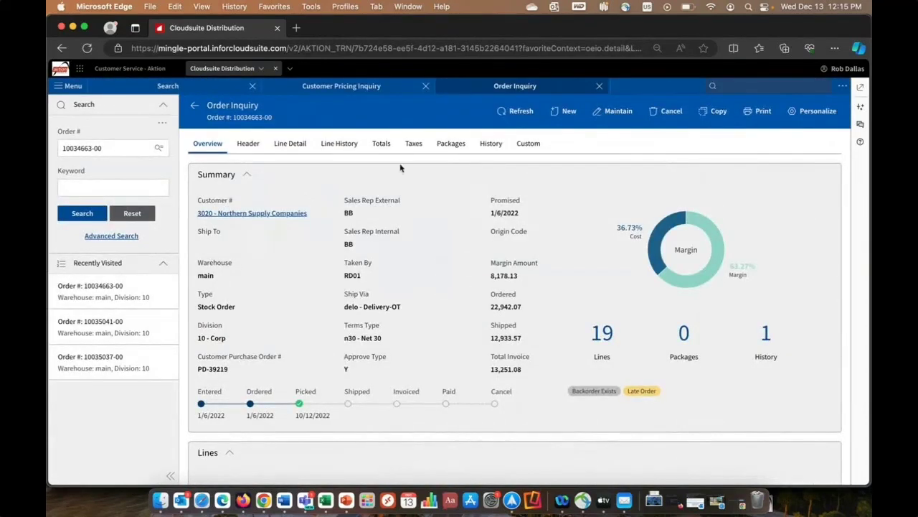
scroll(756, 266, down, 2)
scroll(757, 266, down, 3)
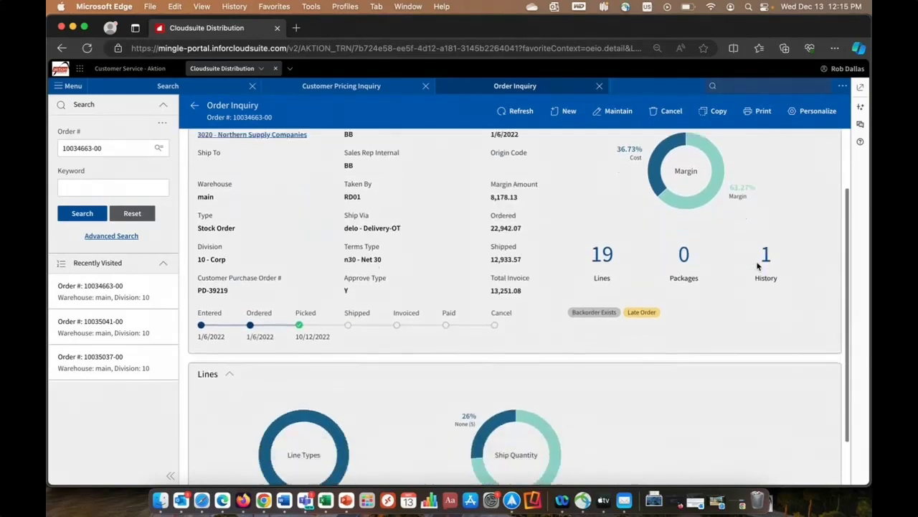
scroll(757, 266, up, 4)
scroll(756, 267, up, 1)
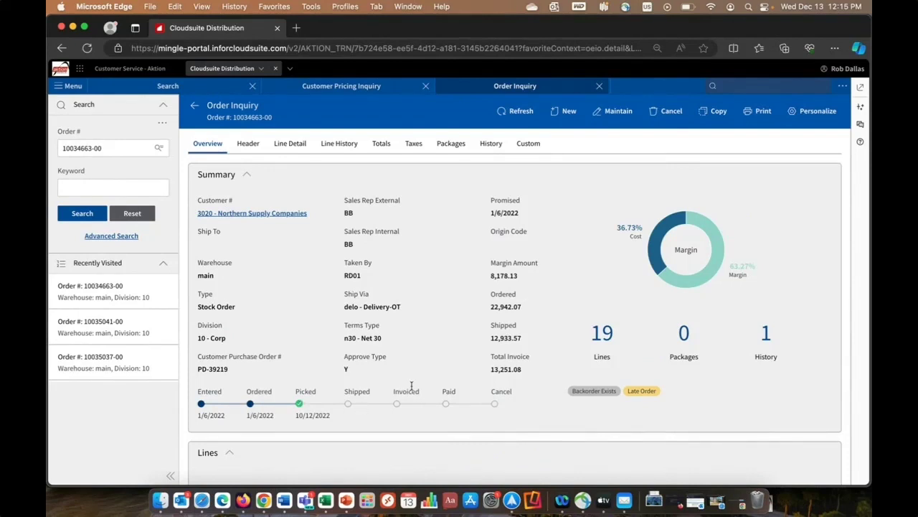
click(290, 148)
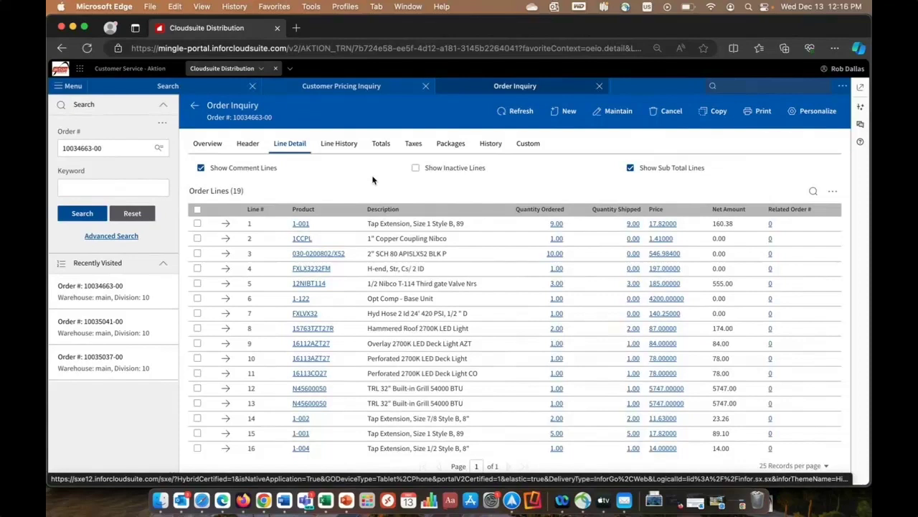
- Open Product Inquiry for the tap extension on order line 1, review its overview, sales, period totals, usage and availability, and close the inquiry
click(301, 225)
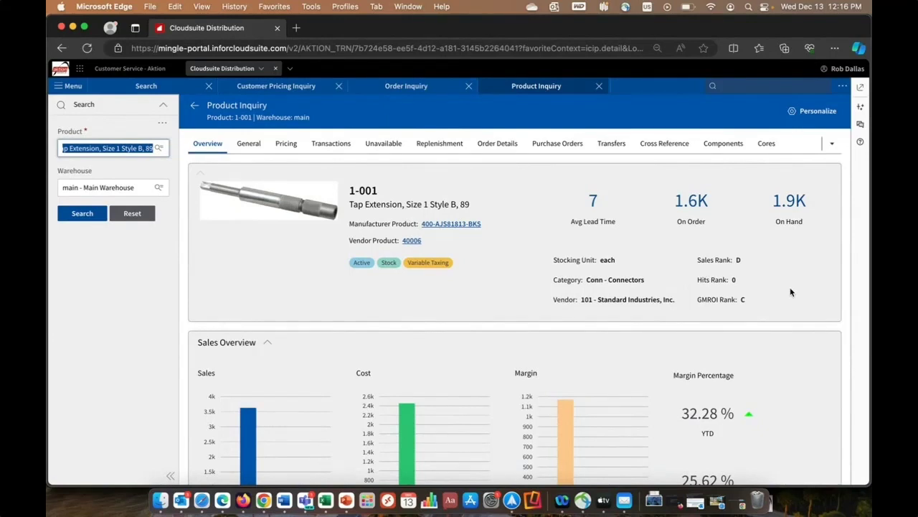
scroll(790, 291, down, 2)
scroll(790, 292, down, 5)
scroll(789, 287, down, 4)
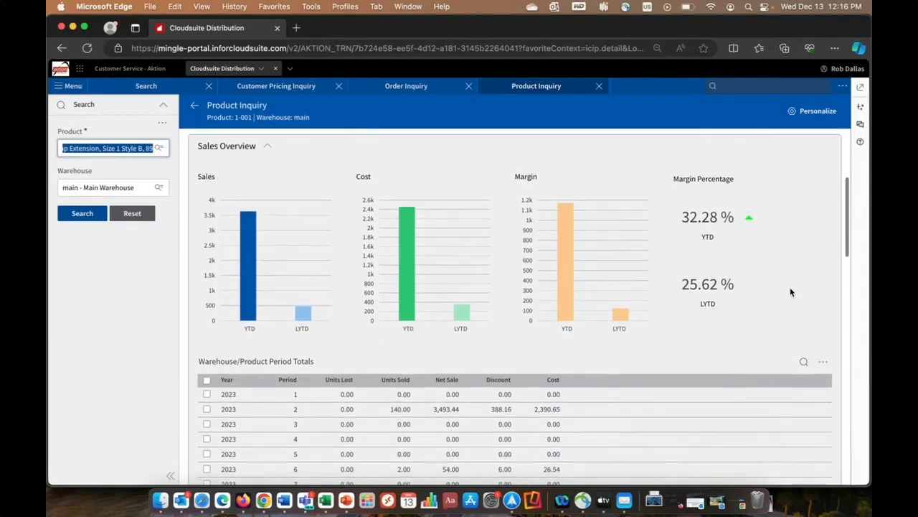
scroll(795, 348, down, 3)
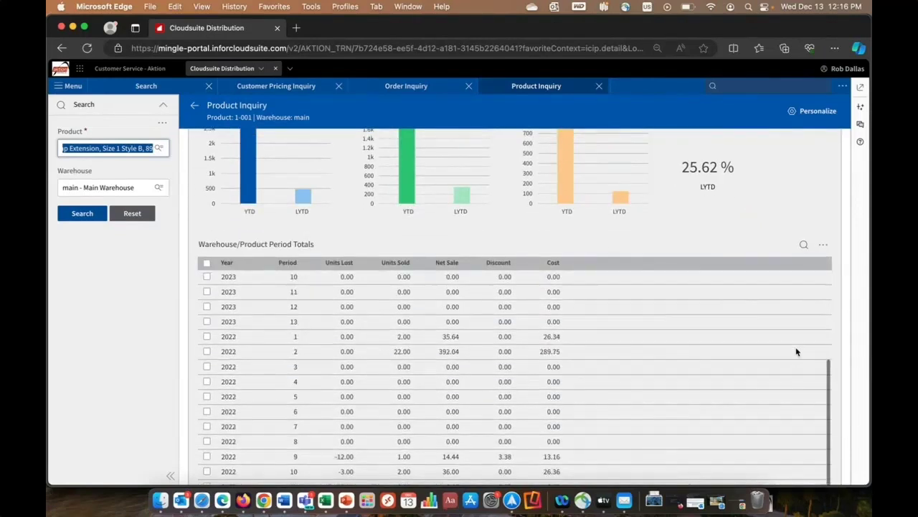
scroll(796, 350, down, 10)
scroll(796, 350, down, 5)
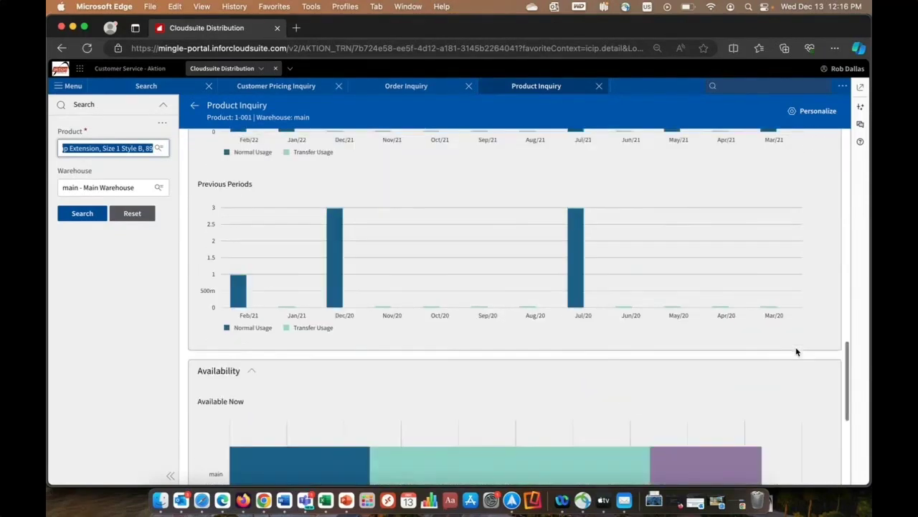
scroll(795, 350, down, 3)
scroll(795, 348, up, 10)
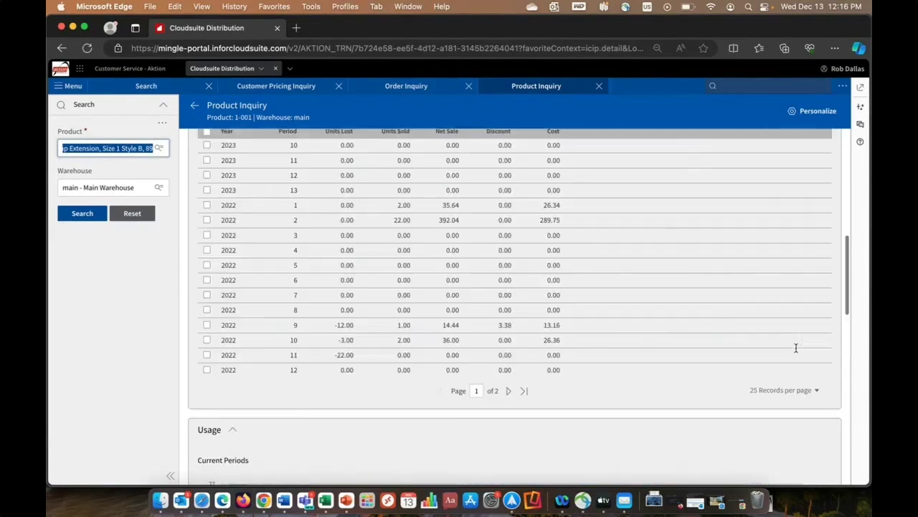
scroll(796, 348, up, 3)
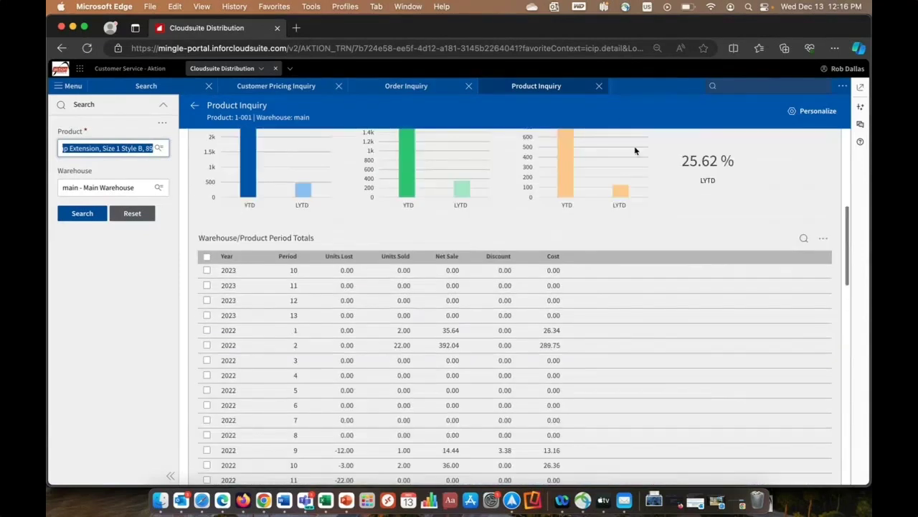
click(600, 88)
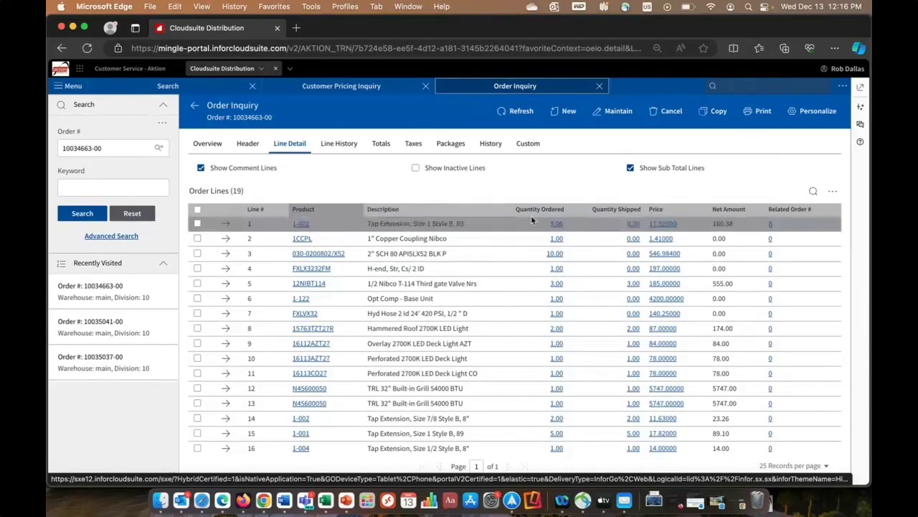
- Examine the order lines' further columns, from unit and related order through net price, cost and price override, and return to the first columns
scroll(504, 256, right, 2)
scroll(504, 256, right, 10)
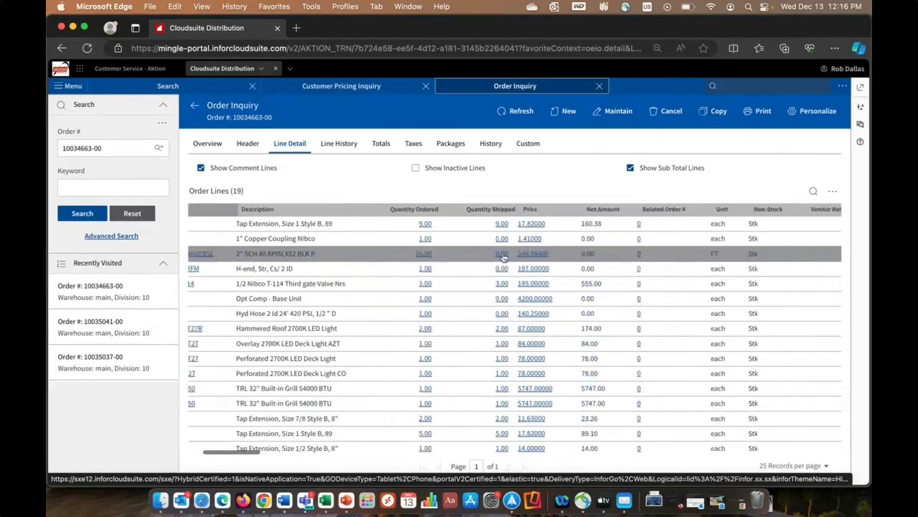
scroll(504, 256, right, 10)
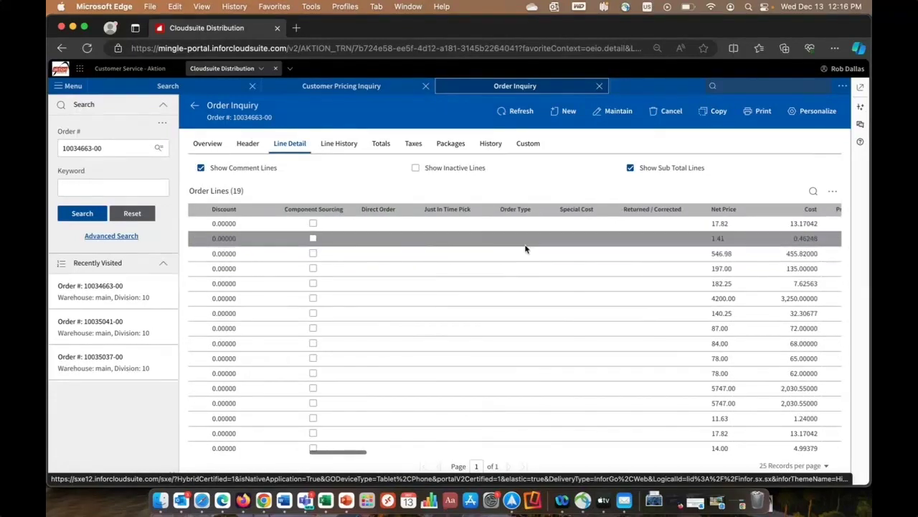
scroll(526, 248, right, 8)
scroll(525, 249, right, 10)
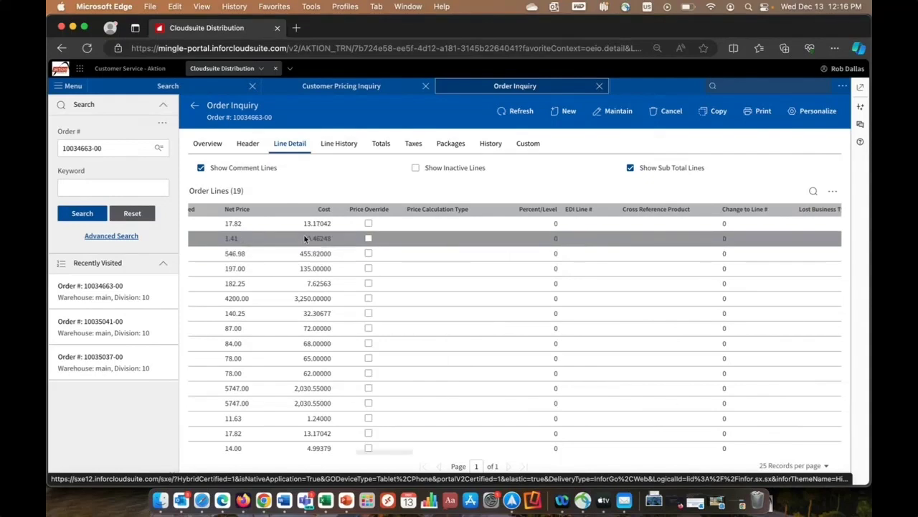
scroll(321, 237, left, 15)
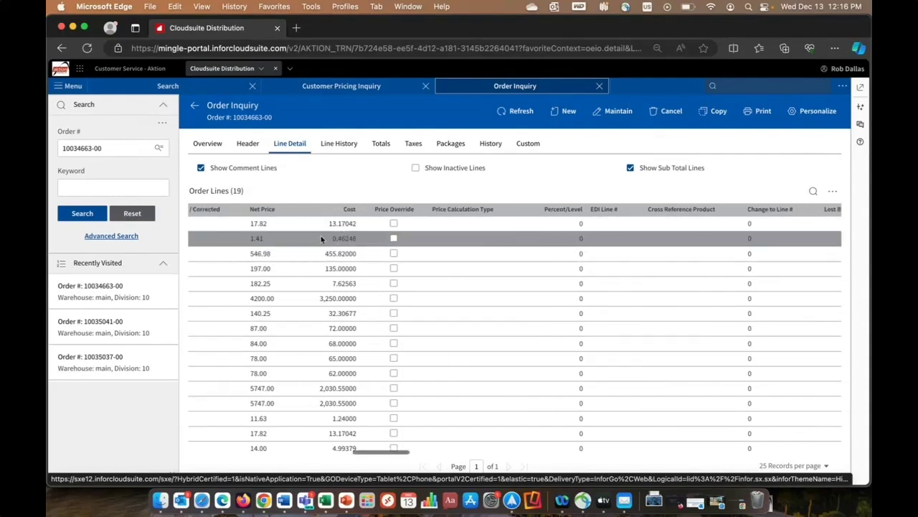
scroll(320, 235, left, 15)
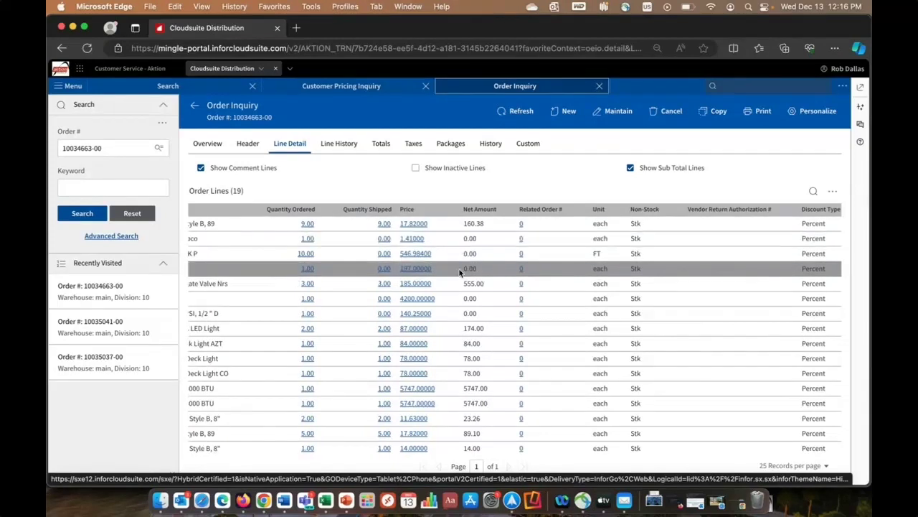
scroll(462, 229, left, 10)
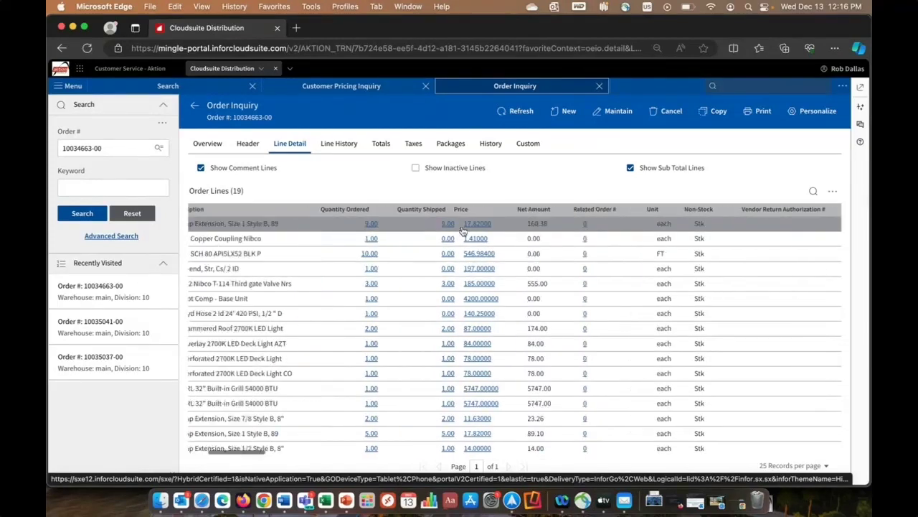
scroll(463, 229, left, 2)
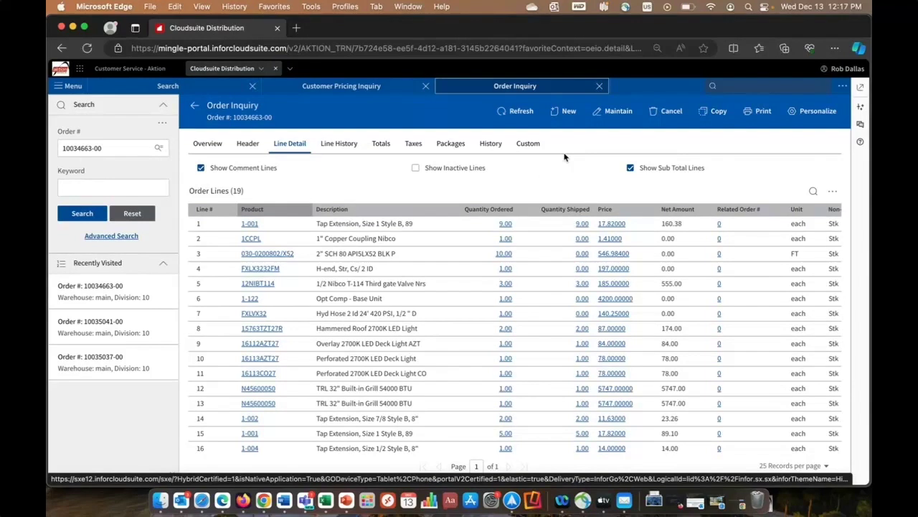
- Show the filter row on the order lines, check the Description column's filter conditions, and hide the filter row
click(832, 191)
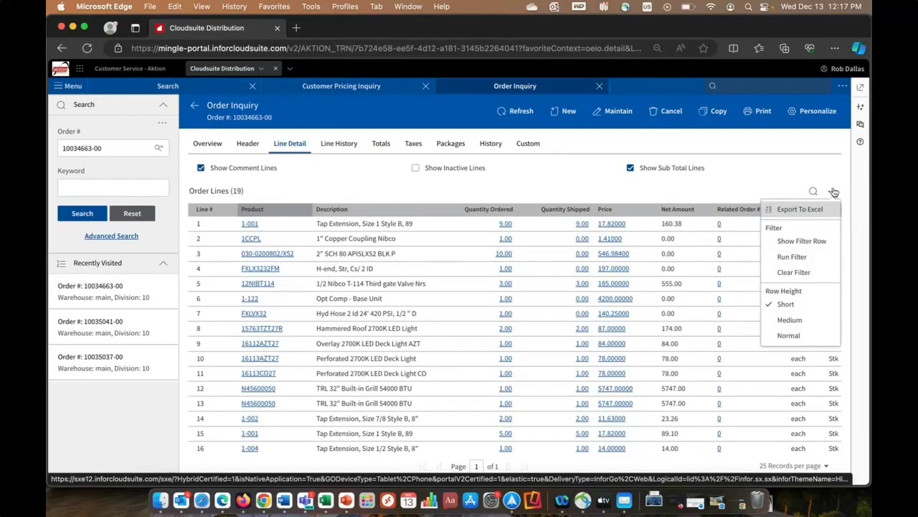
click(822, 245)
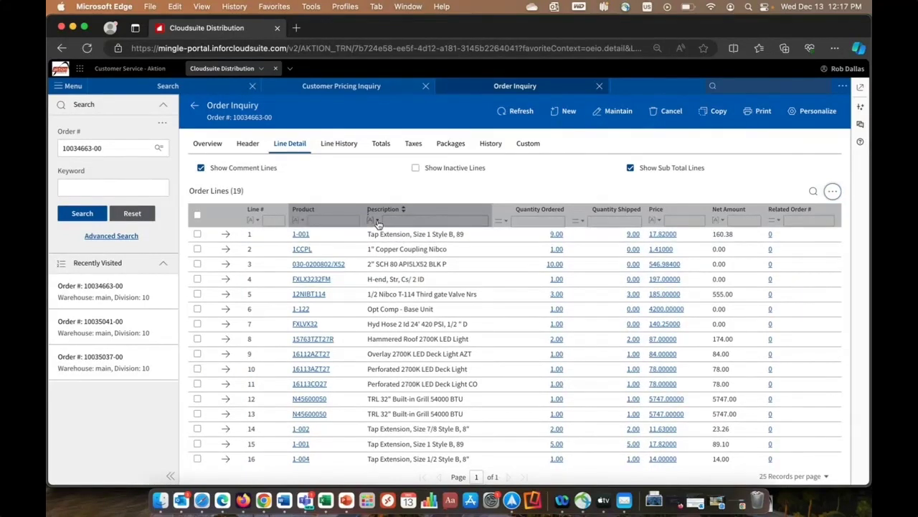
click(377, 221)
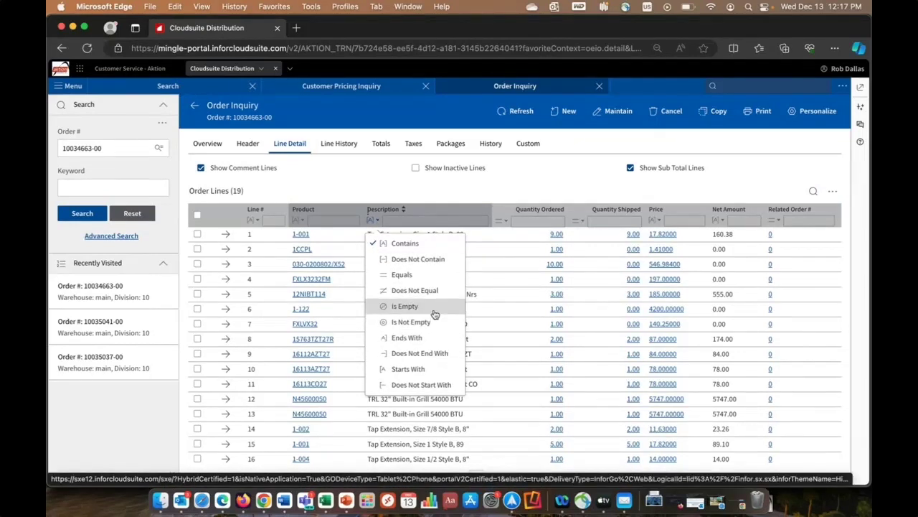
click(414, 221)
text(tap ext)
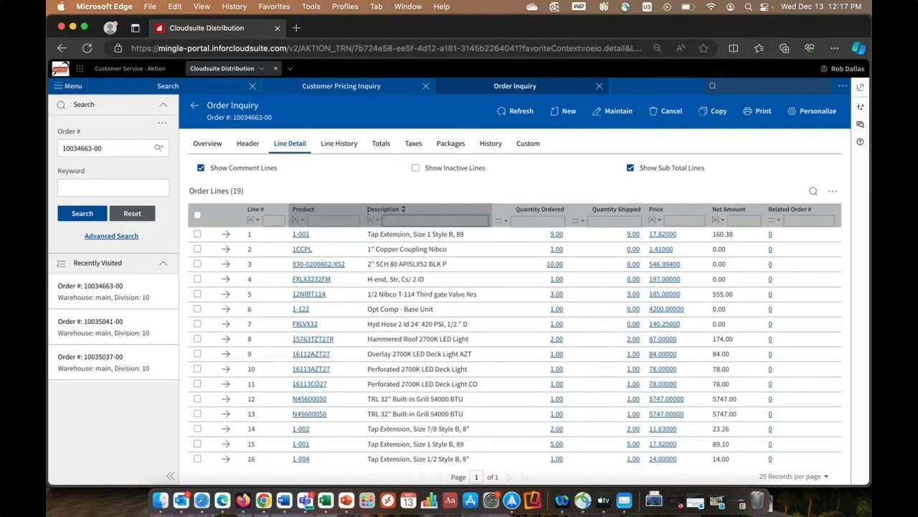
click(834, 192)
click(807, 241)
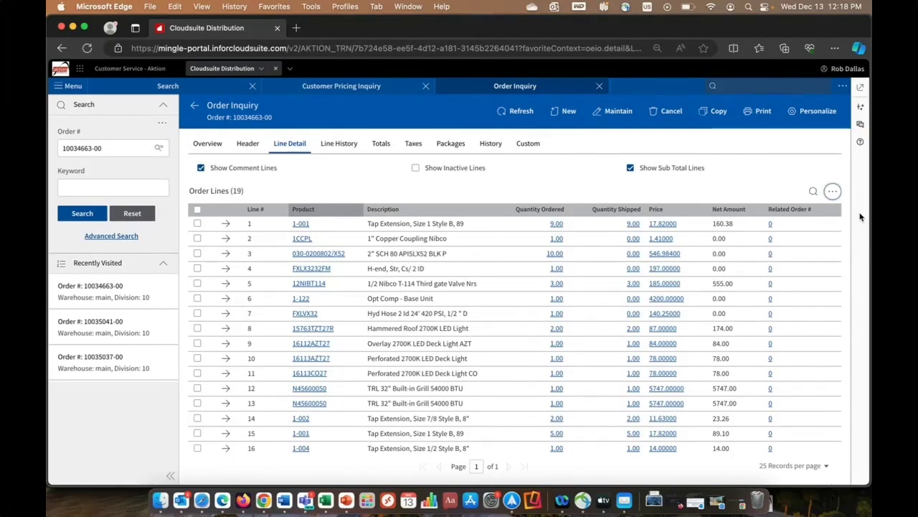
- View the Smart Help content for line detail, and open the widgets to review Inbox, Document Management and Notes
click(861, 143)
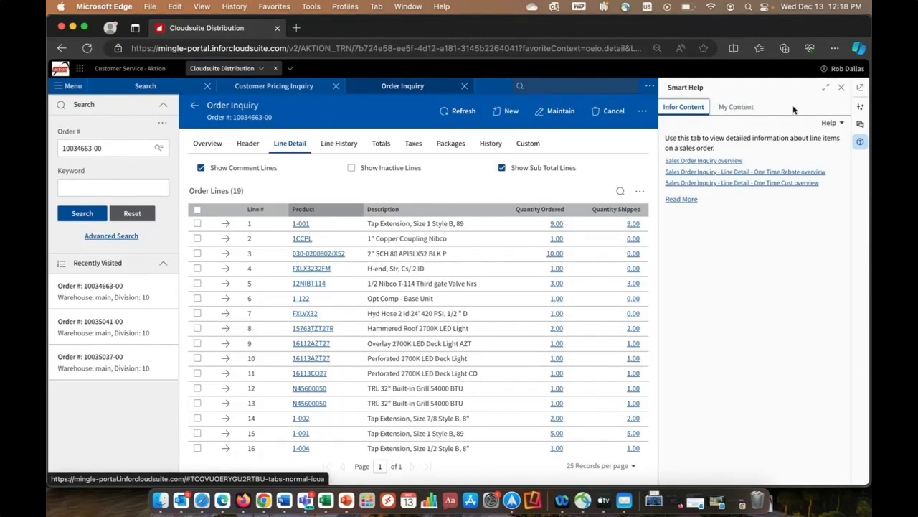
click(861, 108)
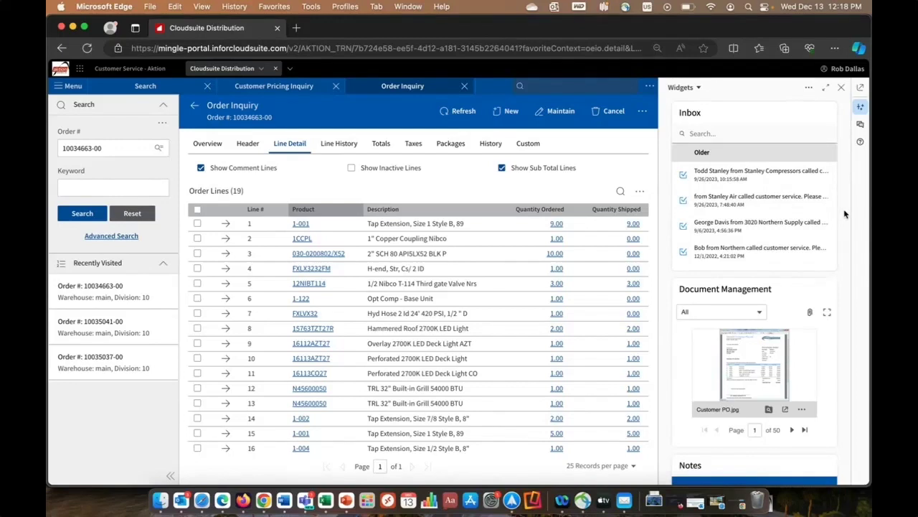
scroll(845, 213, down, 2)
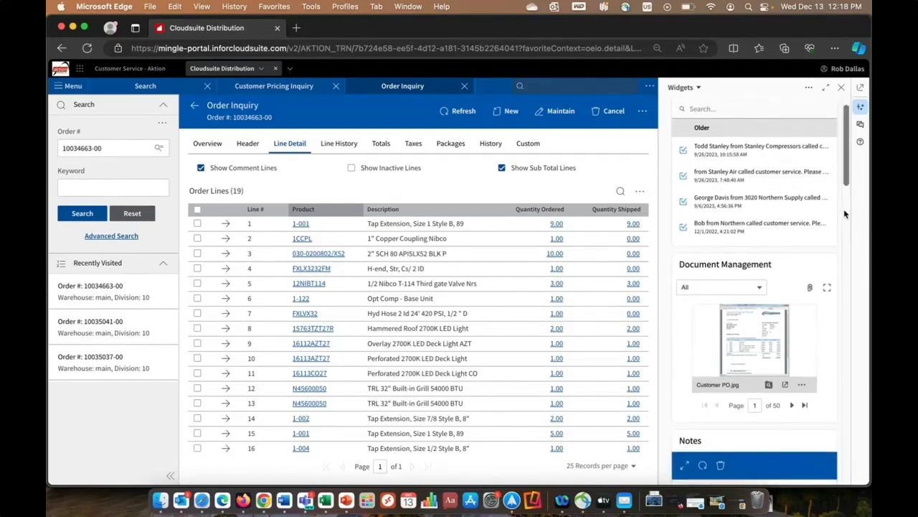
scroll(845, 214, down, 3)
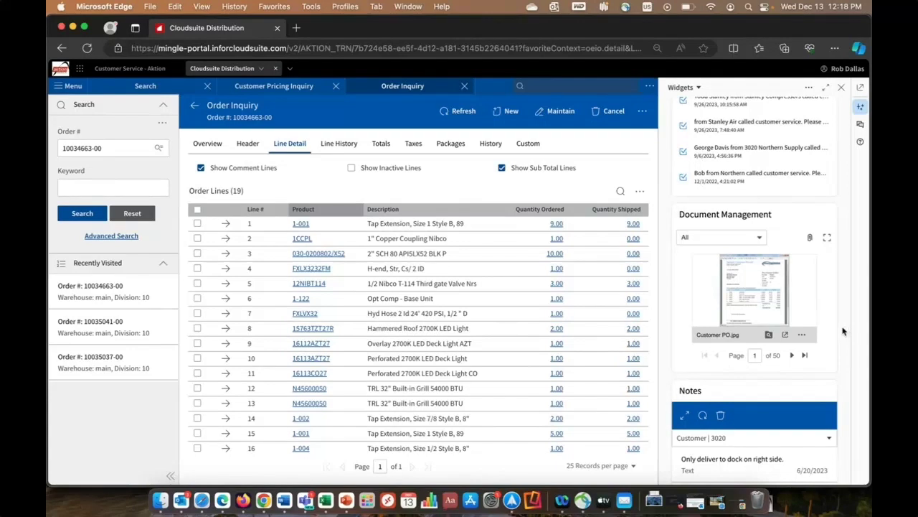
- Upload Customer PO.jpg from the Desktop to Document Management with context OrderEntryHeader and document type Customer PO, check the document actions, and close the widgets
click(161, 500)
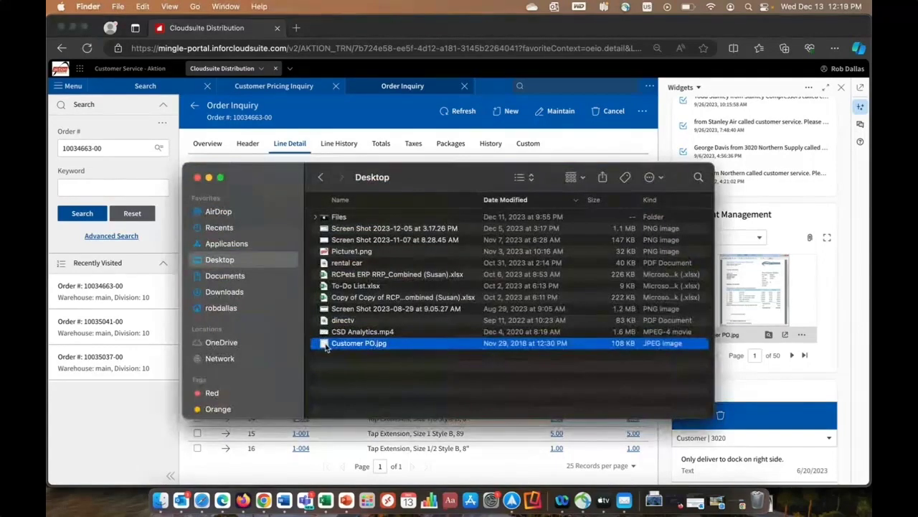
drag(326, 347, 732, 291)
scroll(732, 293, down, 1)
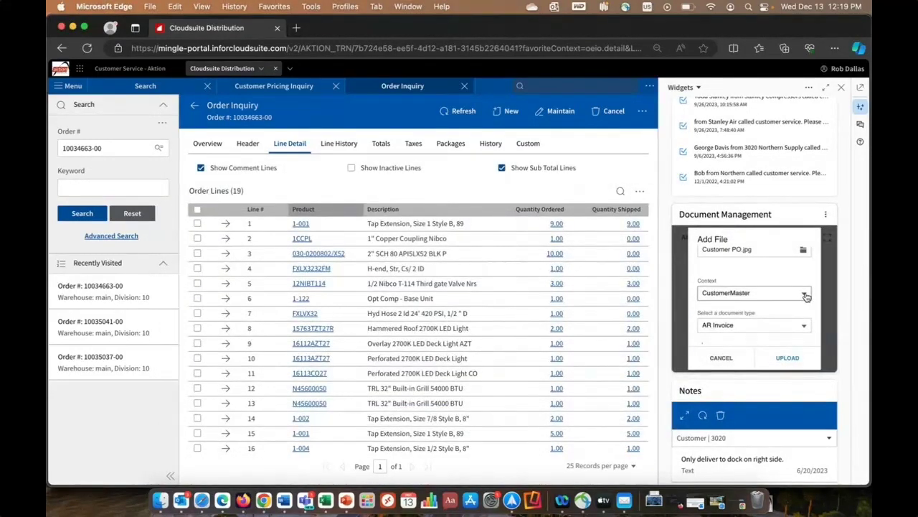
click(806, 295)
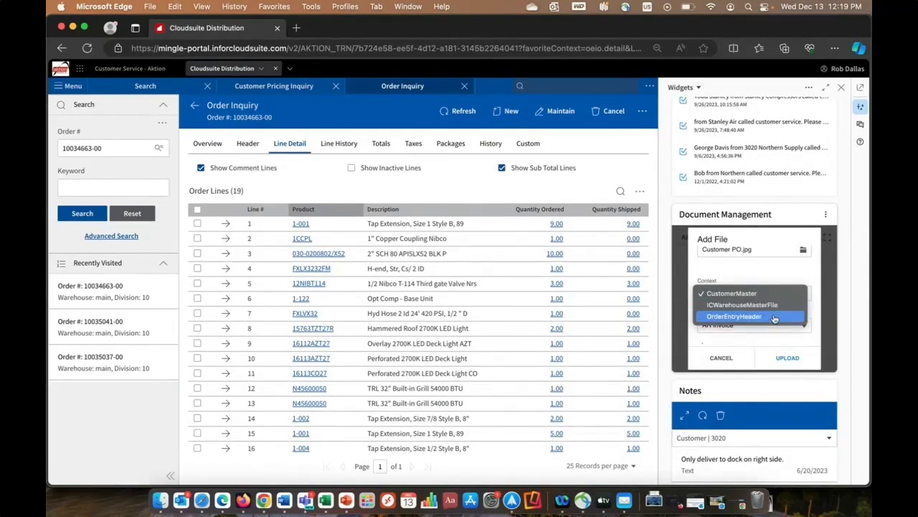
click(775, 316)
click(793, 325)
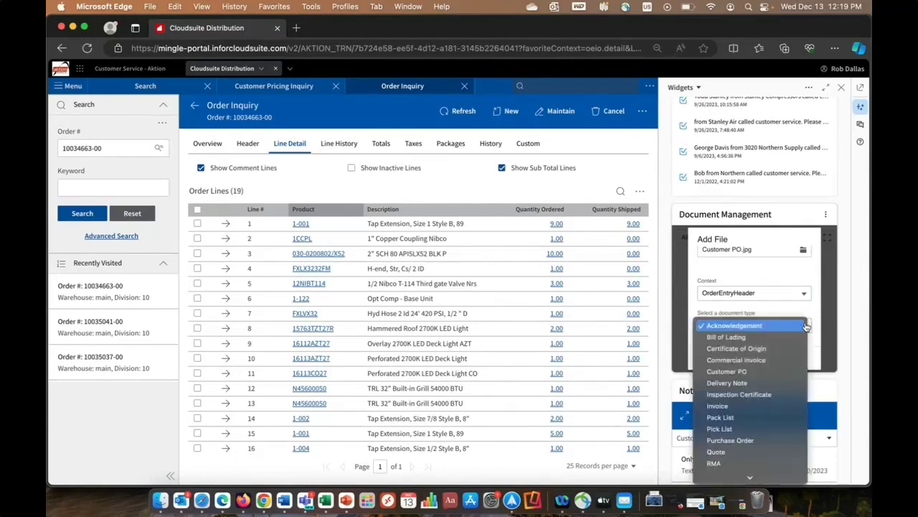
click(774, 371)
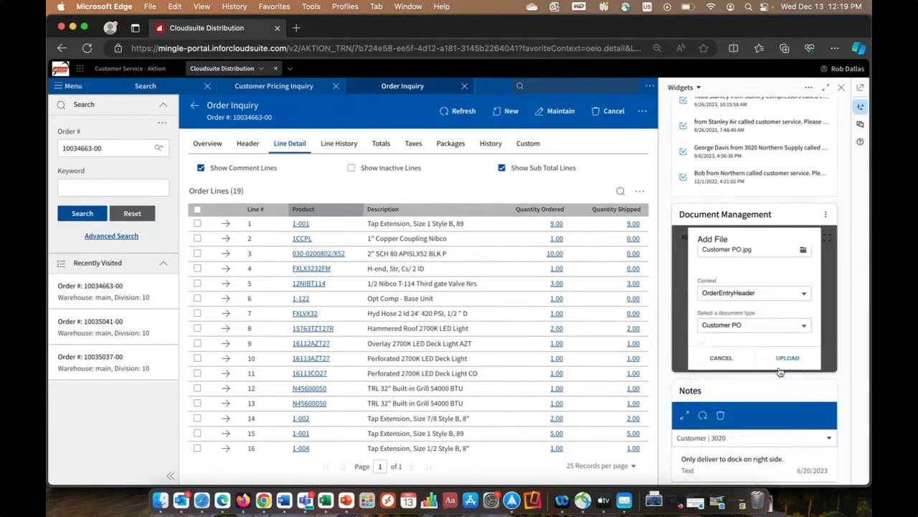
click(787, 360)
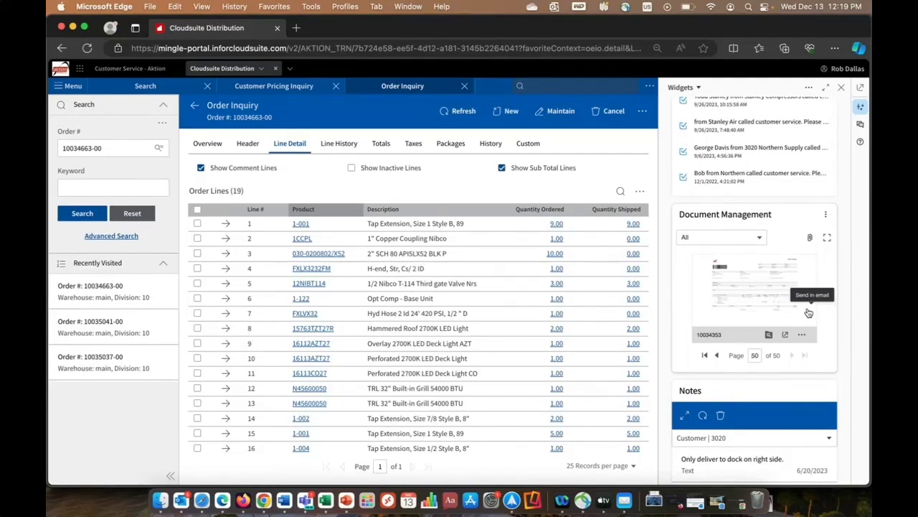
click(802, 335)
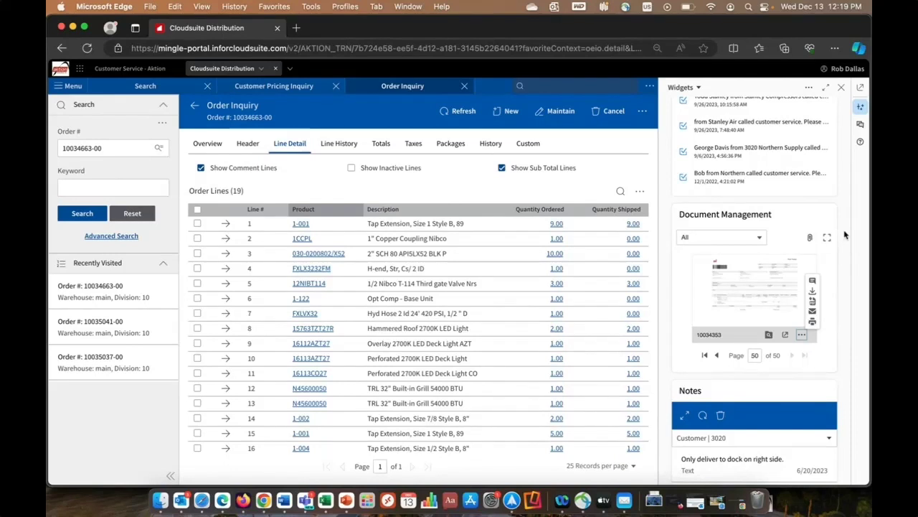
click(842, 89)
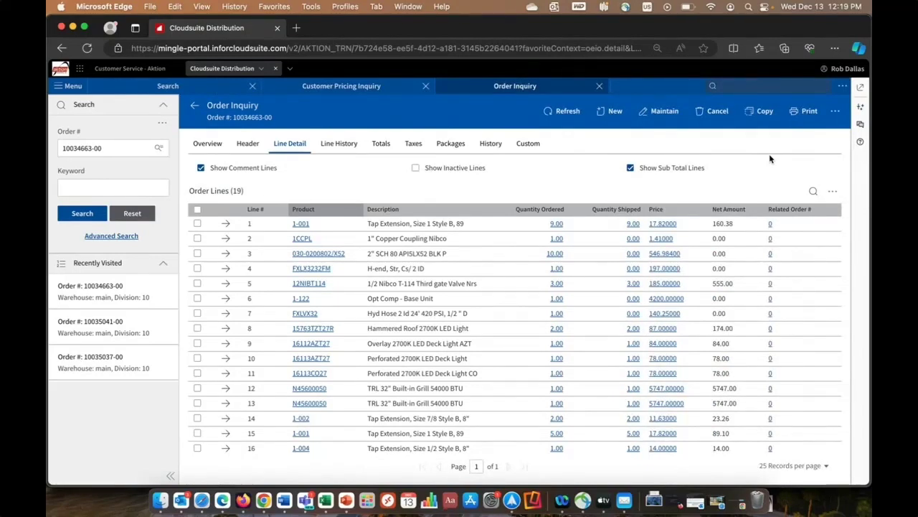
- Initiate a stock order for Northern Supply Companies in Order Entry (oeet), proceed to product selection, and review the order's header information
click(759, 84)
text(oeet)
key(Return)
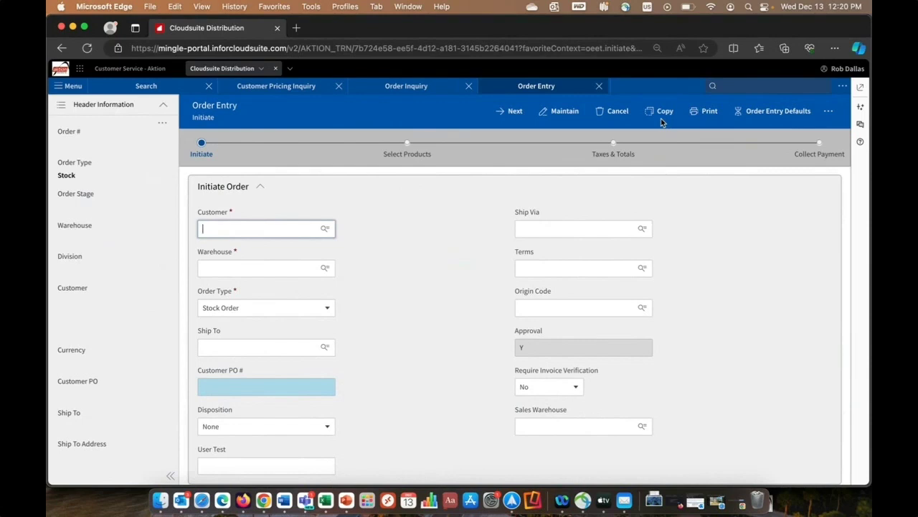
click(275, 229)
click(262, 247)
click(501, 112)
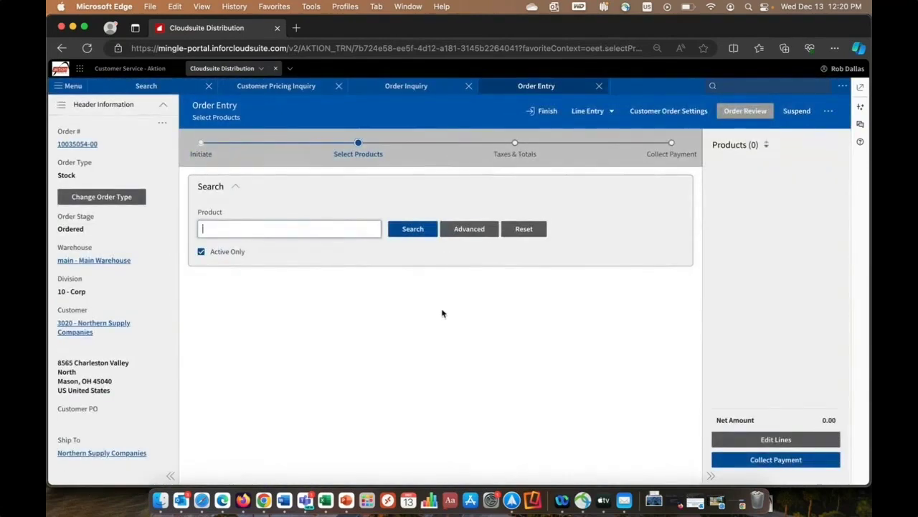
scroll(150, 298, down, 1)
scroll(150, 298, up, 1)
scroll(136, 225, down, 5)
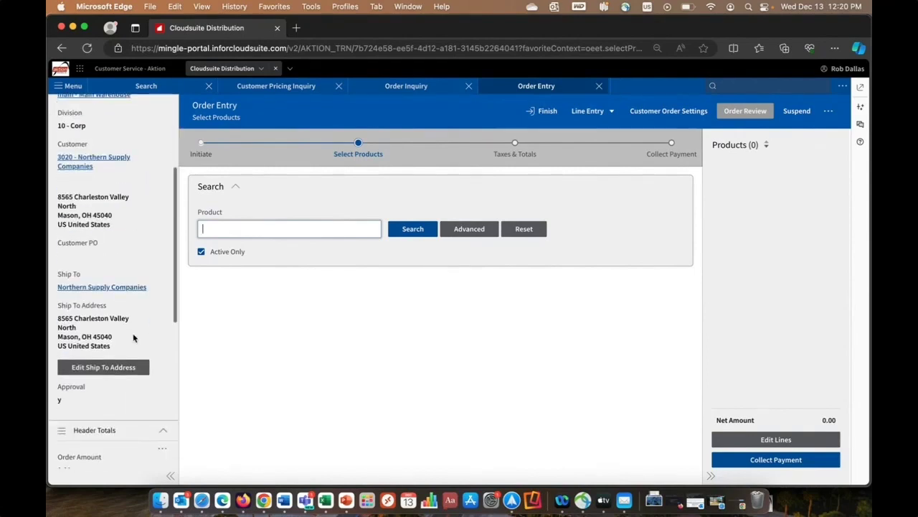
scroll(142, 308, down, 4)
scroll(141, 309, up, 5)
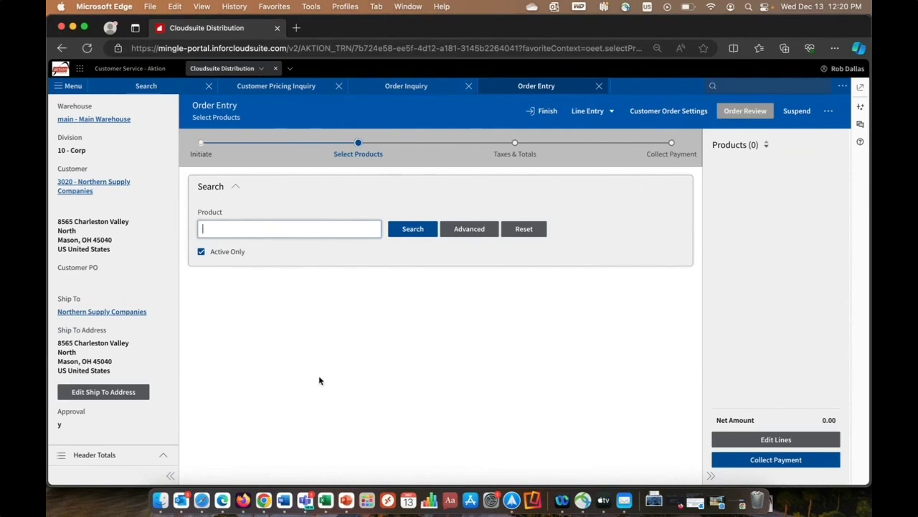
- Search the active products for "led light" and review the results
text(led light)
key(Return)
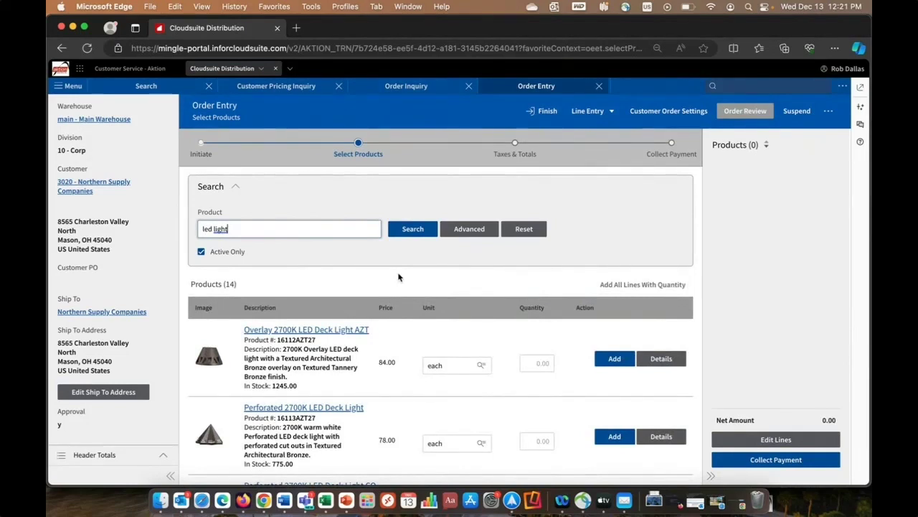
scroll(398, 277, down, 3)
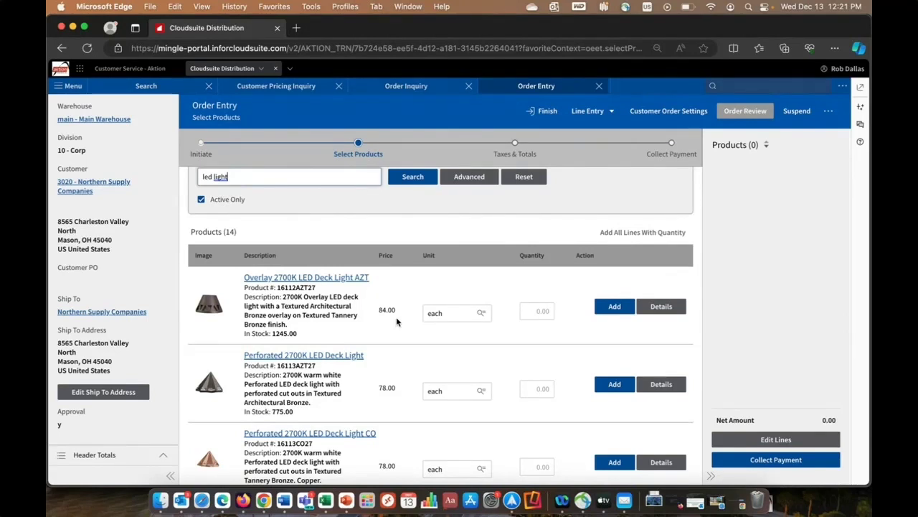
scroll(516, 330, down, 1)
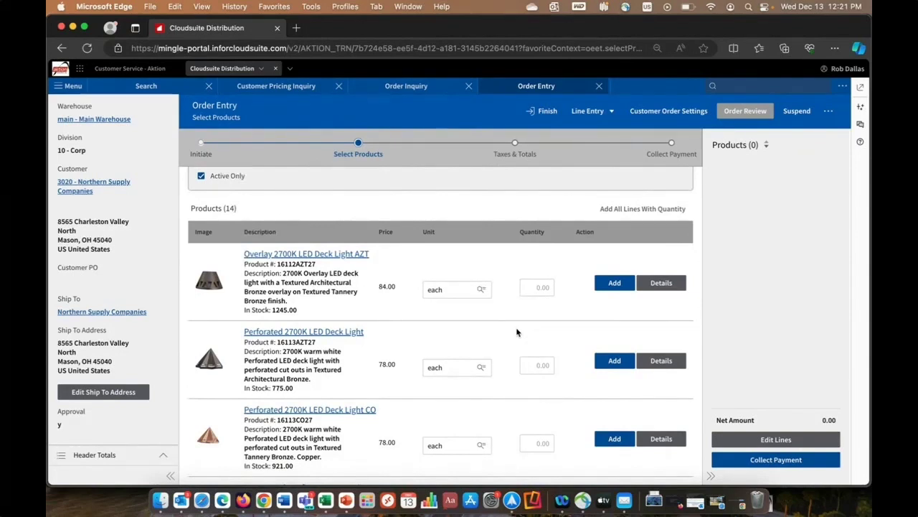
- Add 2 Overlay 2700K LED Deck Light AZT, 1 Perforated 2700K LED Deck Light and 1 Perforated 2700K LED Deck Light CO to the order together
click(550, 284)
text(2)
click(549, 365)
text(1)
click(549, 444)
text(1)
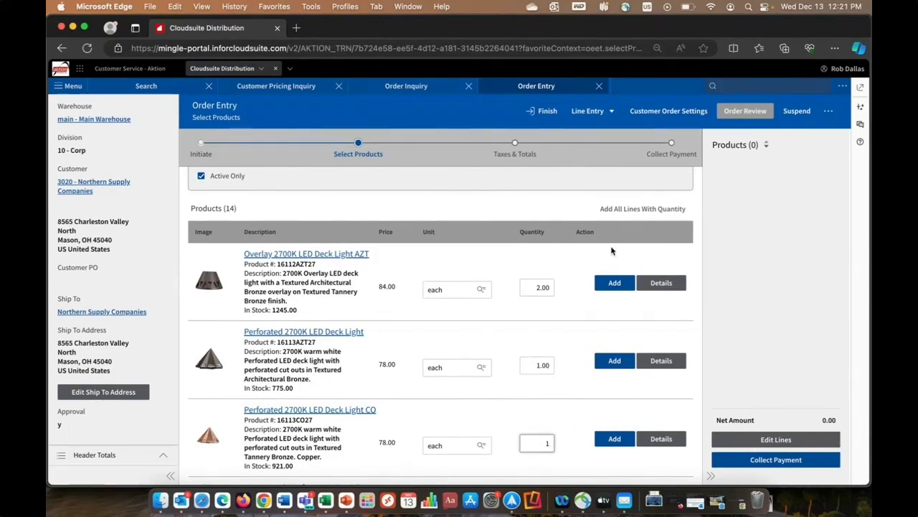
click(633, 209)
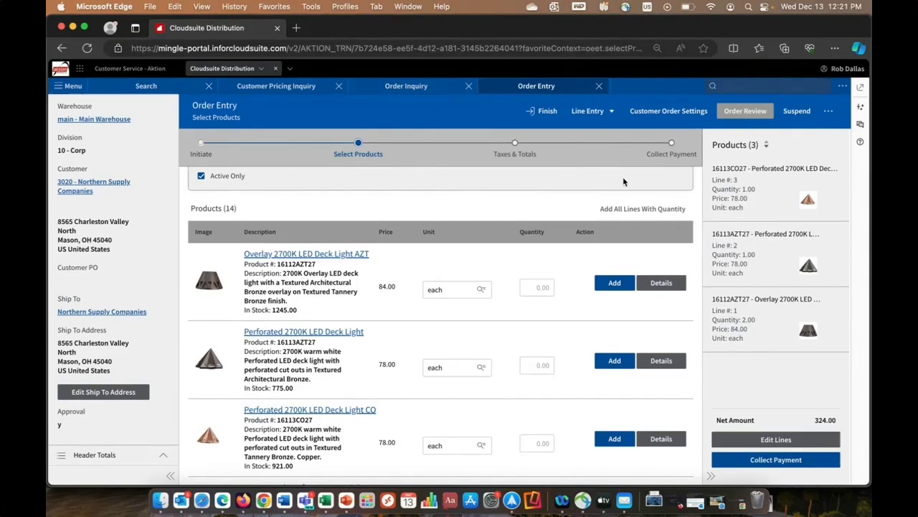
- Switch line entry to Shopping List and load the customer's past sales with From Year set to 2019
click(610, 111)
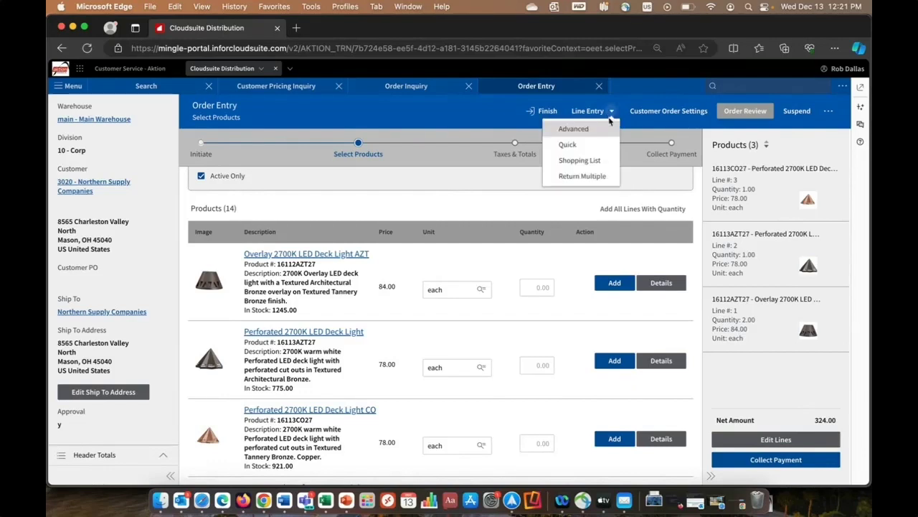
click(596, 162)
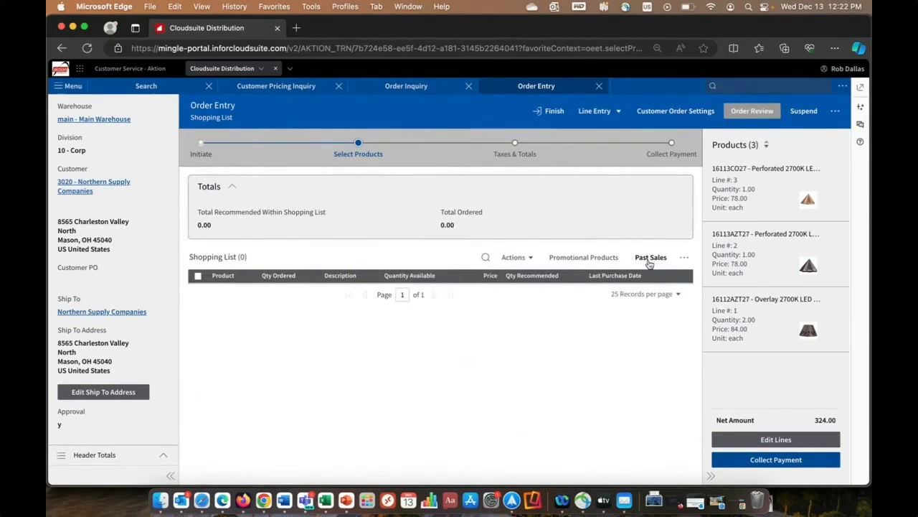
click(649, 259)
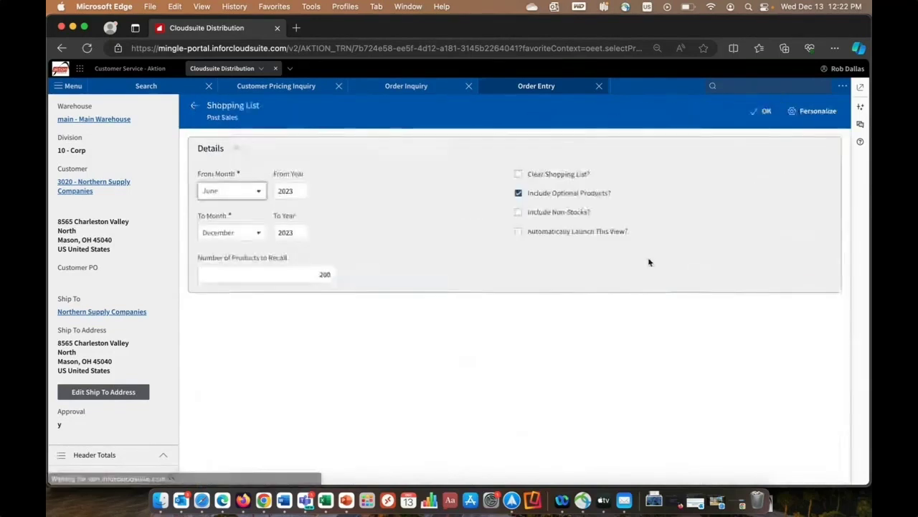
click(303, 190)
key(BackSpace)
key(BackSpace)
text(19)
click(763, 111)
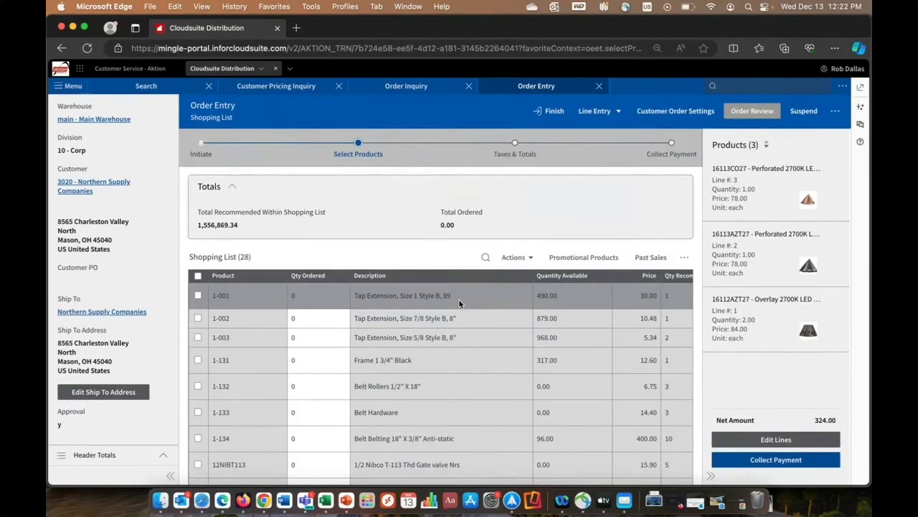
- Examine the shopping list columns, including availability, price, recommended quantity, last purchase date, cost and margin
scroll(459, 301, right, 3)
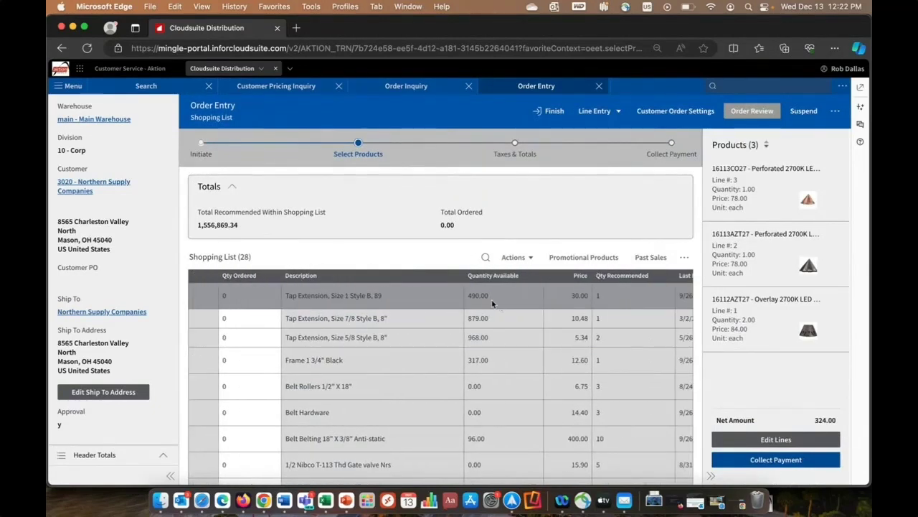
scroll(501, 298, right, 2)
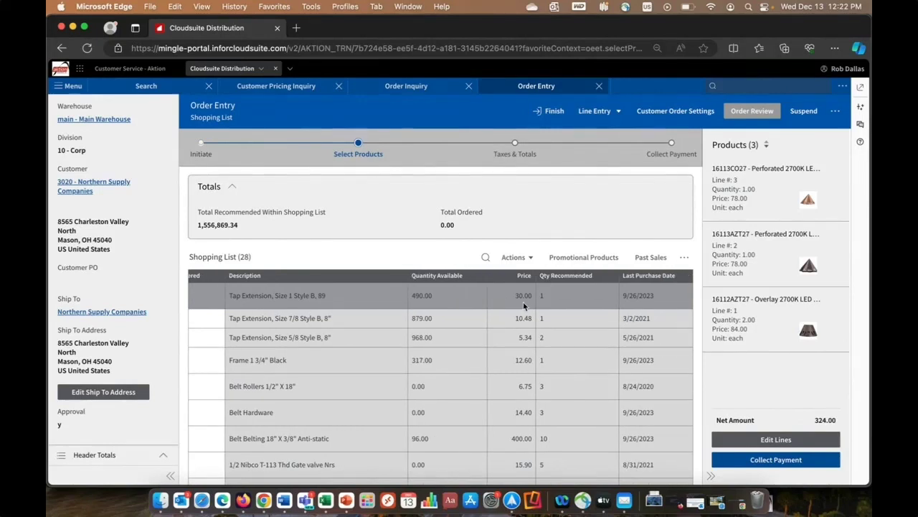
scroll(524, 306, right, 2)
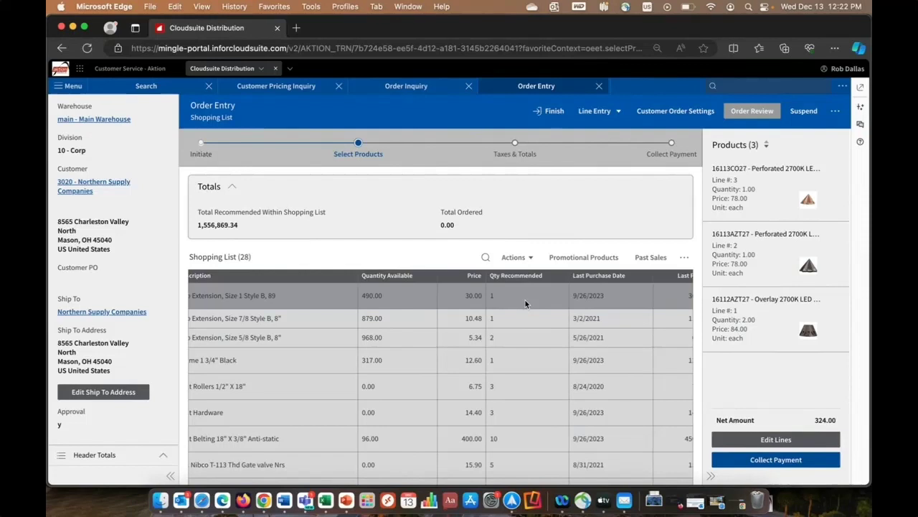
scroll(525, 300, right, 3)
scroll(525, 300, right, 6)
scroll(525, 304, right, 12)
scroll(525, 303, right, 3)
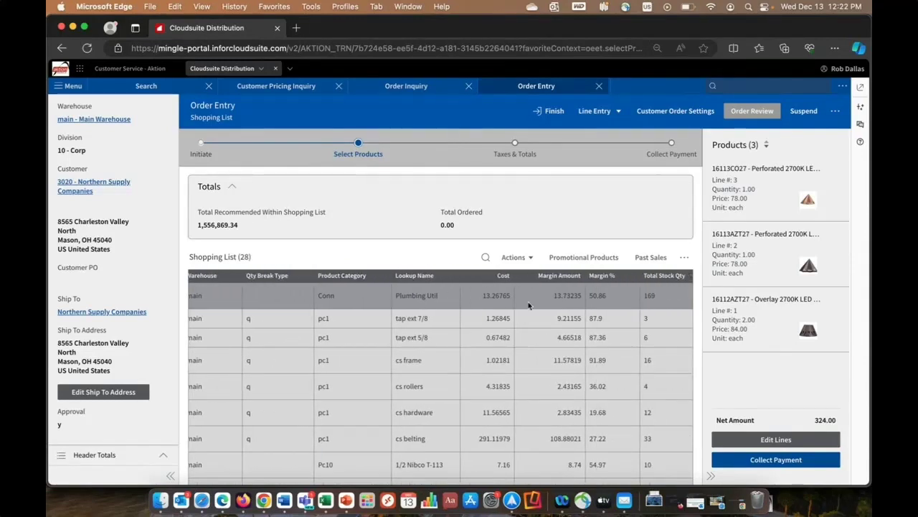
scroll(470, 302, left, 5)
scroll(470, 302, left, 8)
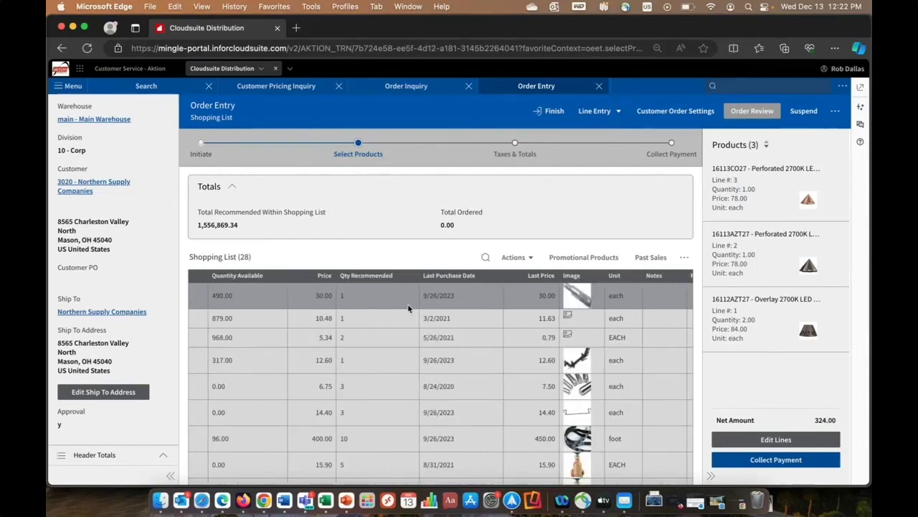
scroll(408, 304, left, 8)
scroll(409, 308, left, 2)
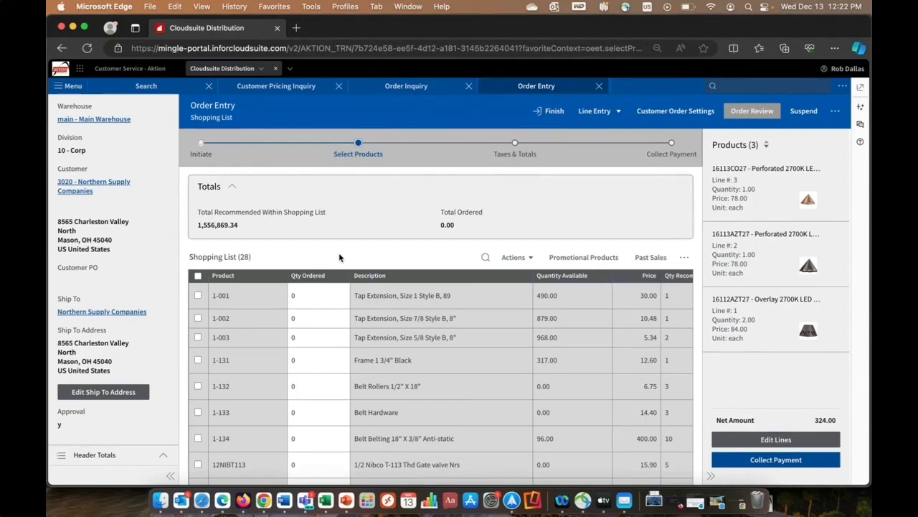
- Set the ordered quantities on the shopping list to 3 for 1-001, 2 for 1-003 and 1 for 1-132
click(302, 301)
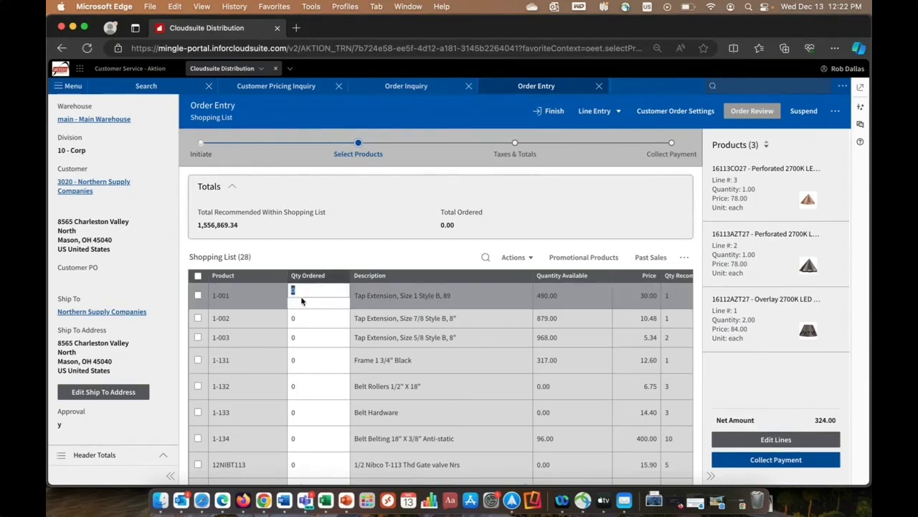
text(3)
key(Return)
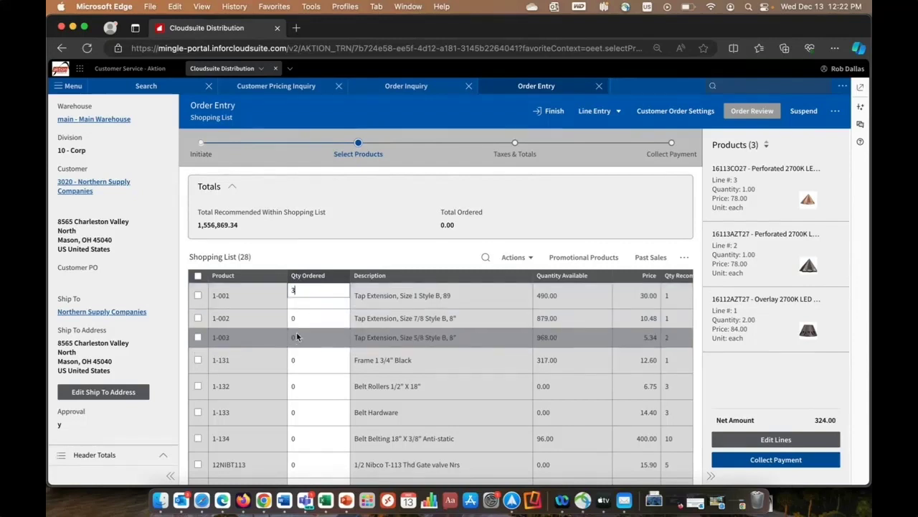
click(297, 337)
text(2)
key(Return)
click(301, 386)
text(1)
key(Return)
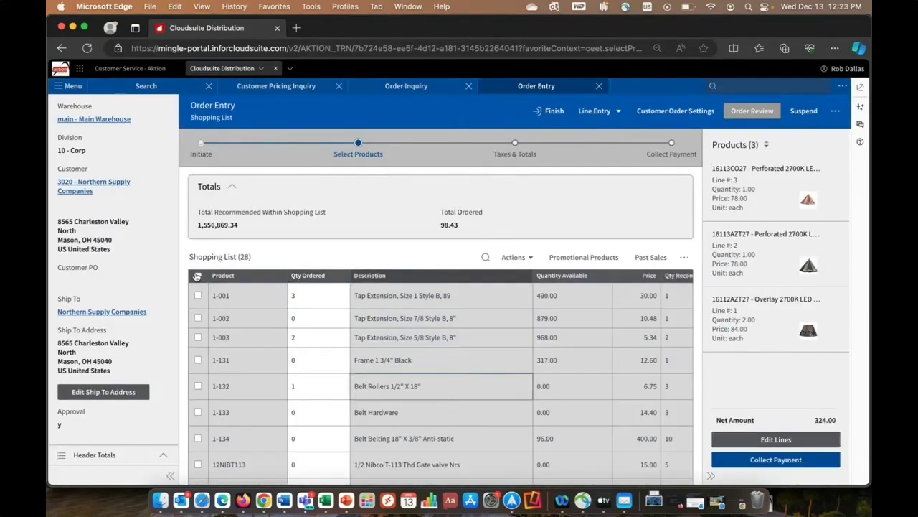
- Select all shopping list products and add those with ordered quantities to the order
click(199, 275)
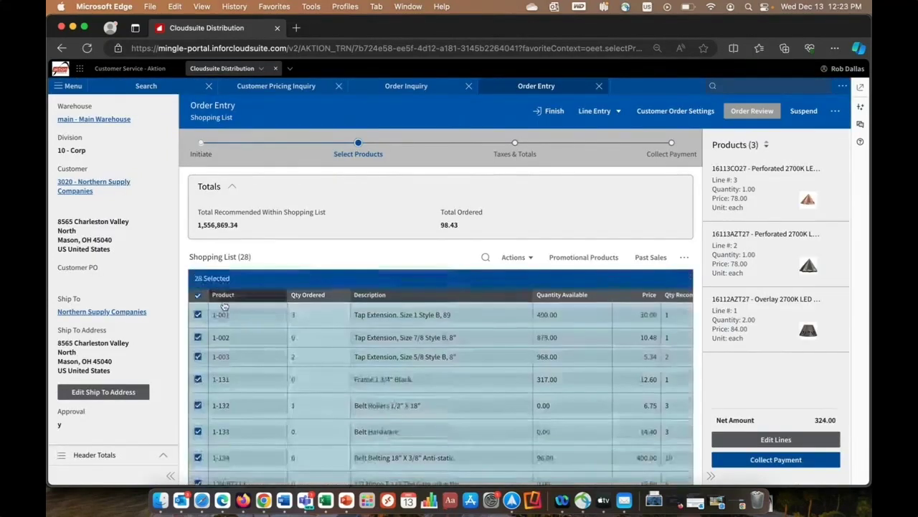
click(524, 257)
click(527, 312)
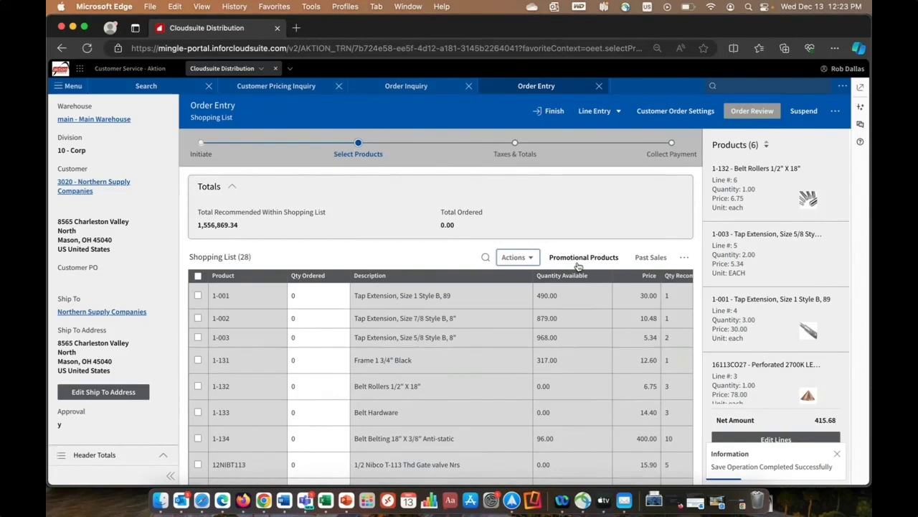
- Switch to Advanced line entry, check the line types, and enter stock product 1-131 Frame 1 3/4" Black
click(618, 111)
click(595, 129)
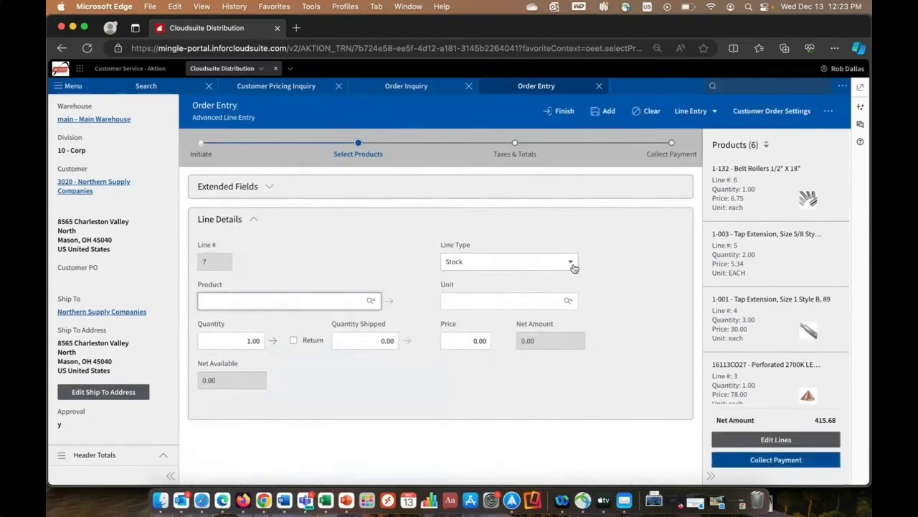
click(570, 261)
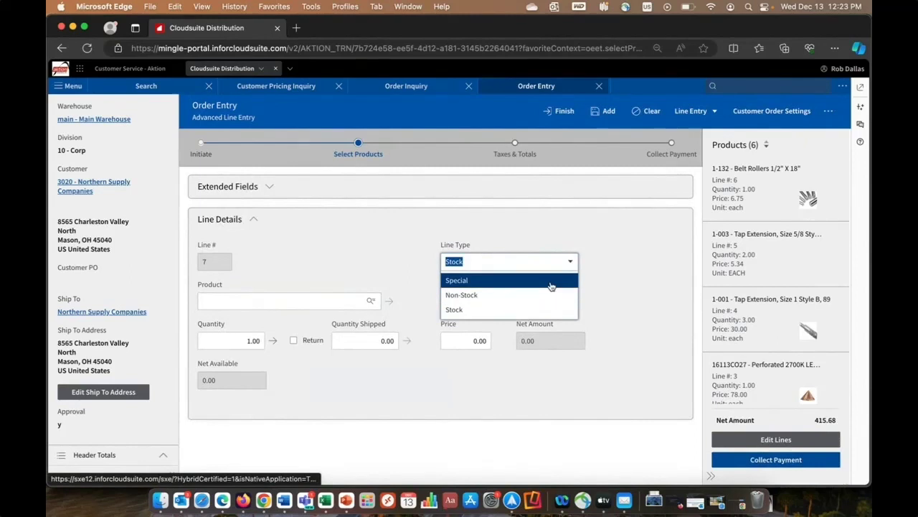
click(289, 301)
text(frame)
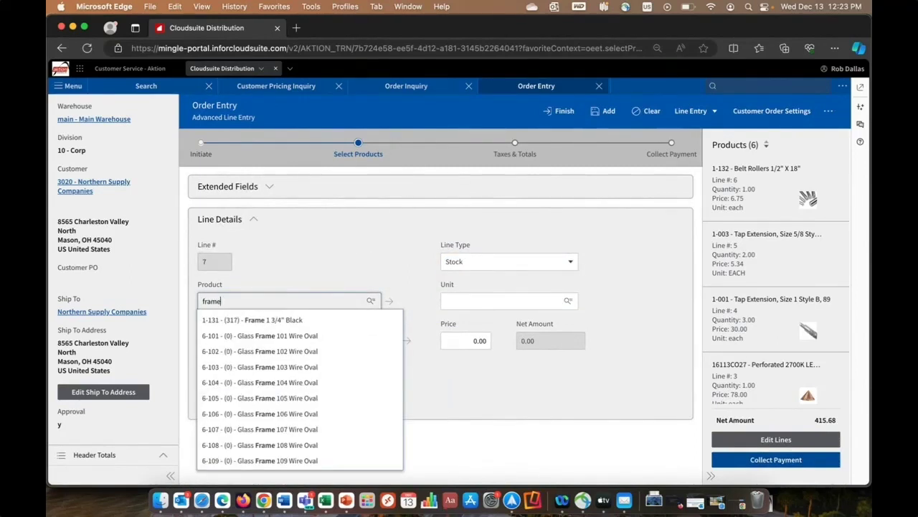
click(248, 324)
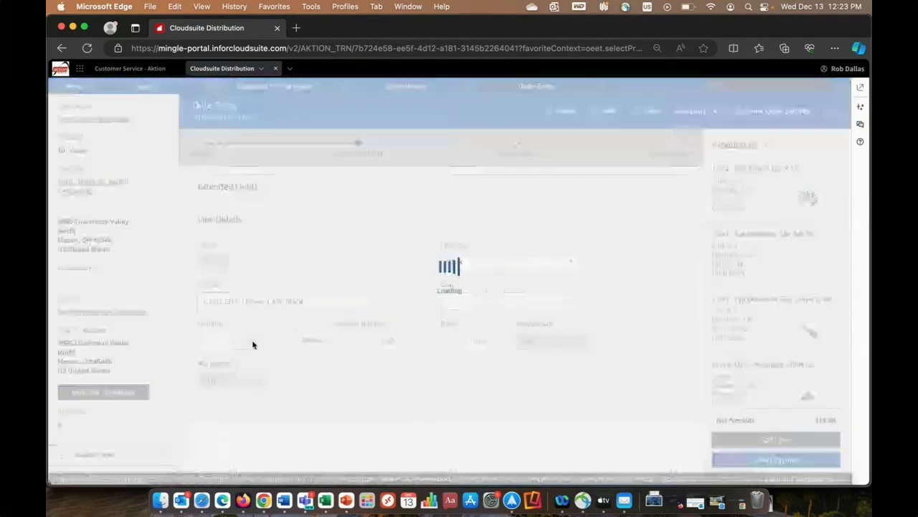
key(Tab)
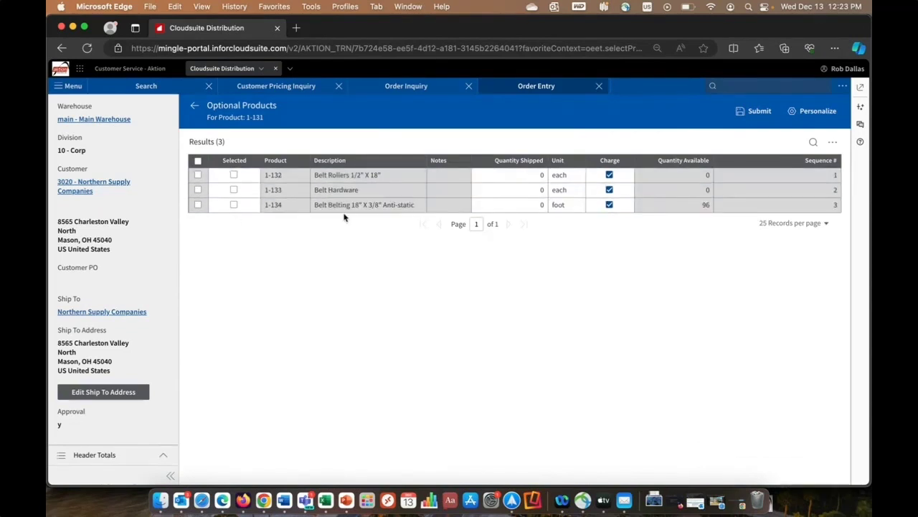
- Select optional products 1-133 Belt Hardware with quantity 3 and 1-134 Belt Belting with quantity 1, and submit them to the order
click(233, 190)
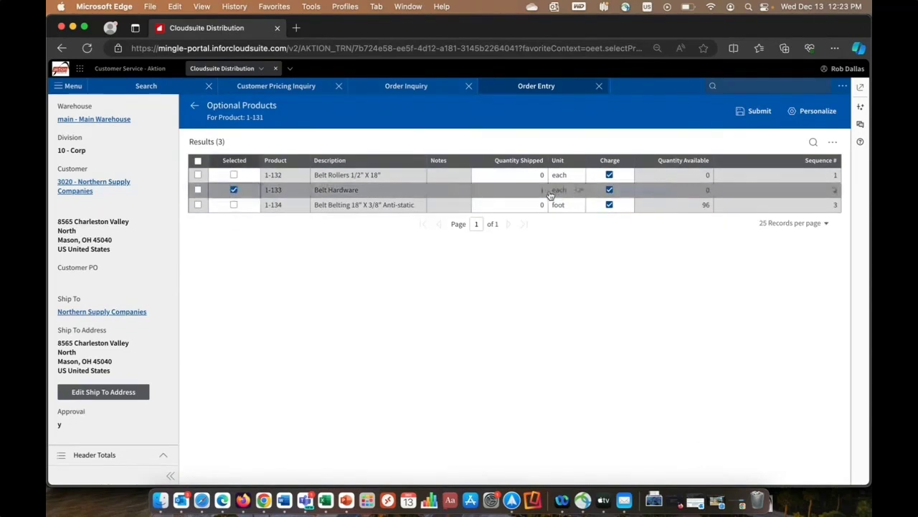
click(543, 189)
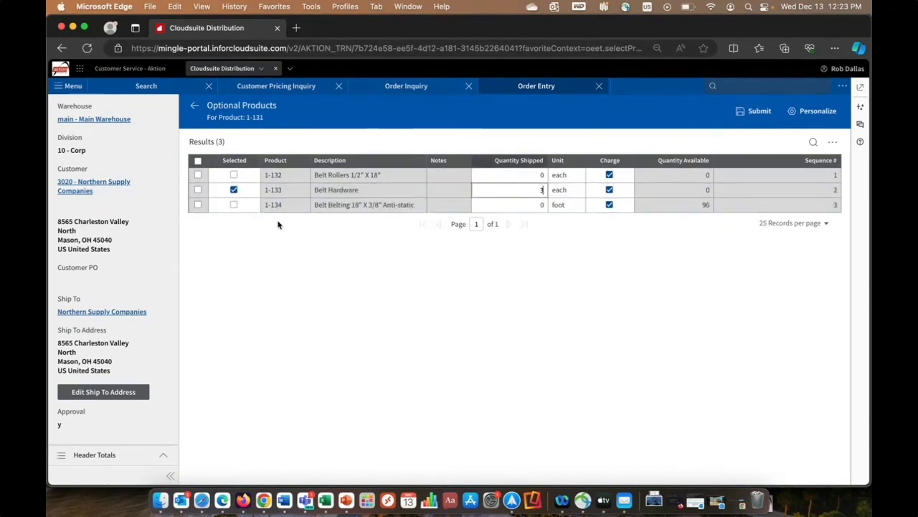
click(233, 206)
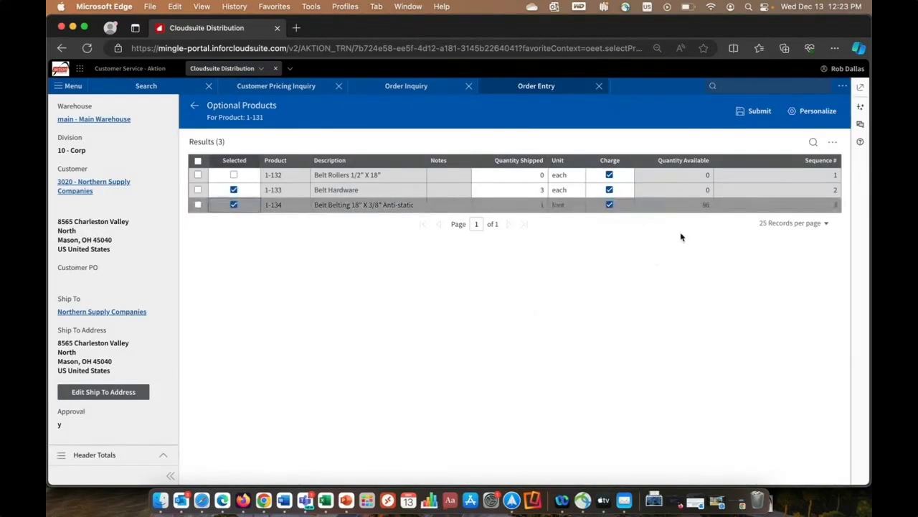
click(753, 112)
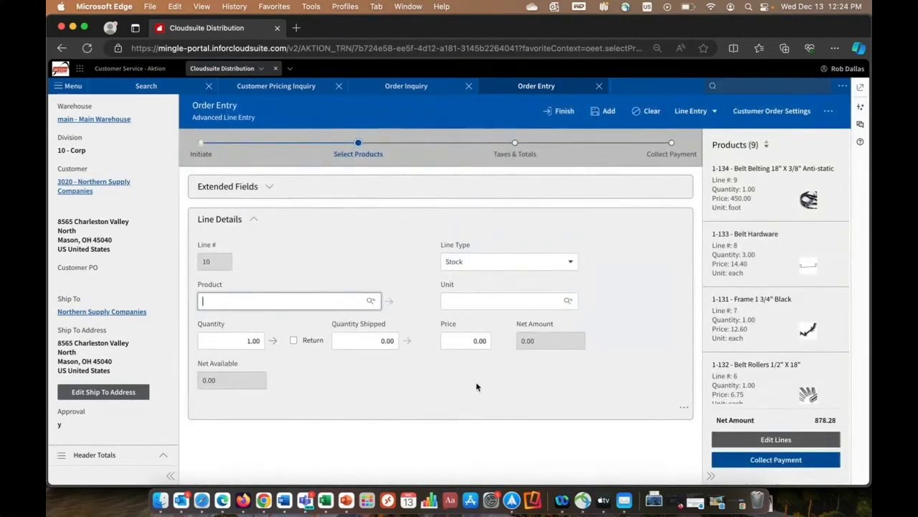
- Enter product 12NIBT113 on the new stock line, view its availability in other warehouses, and return to the line details
text(12nib)
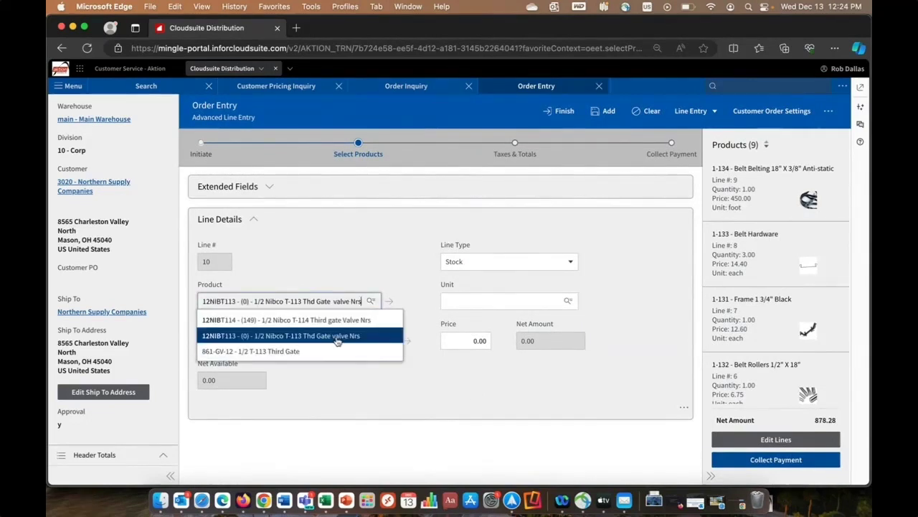
click(336, 341)
click(506, 316)
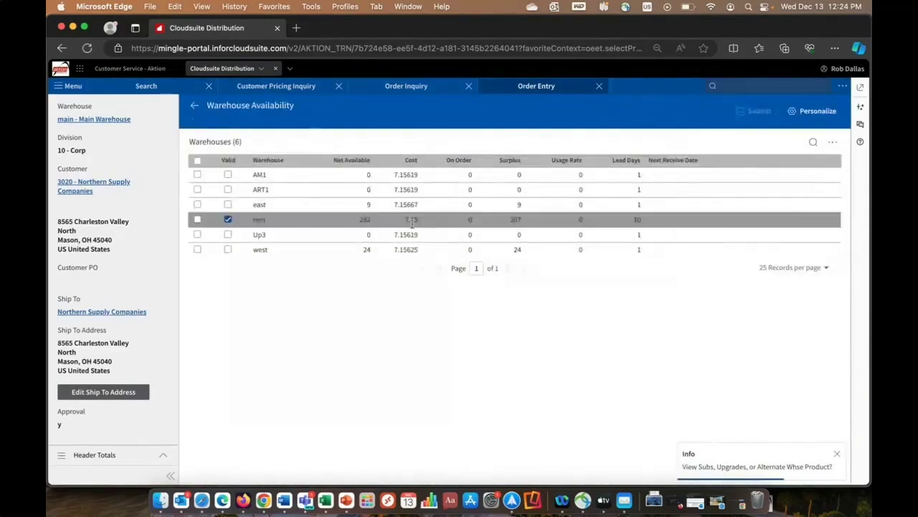
click(195, 105)
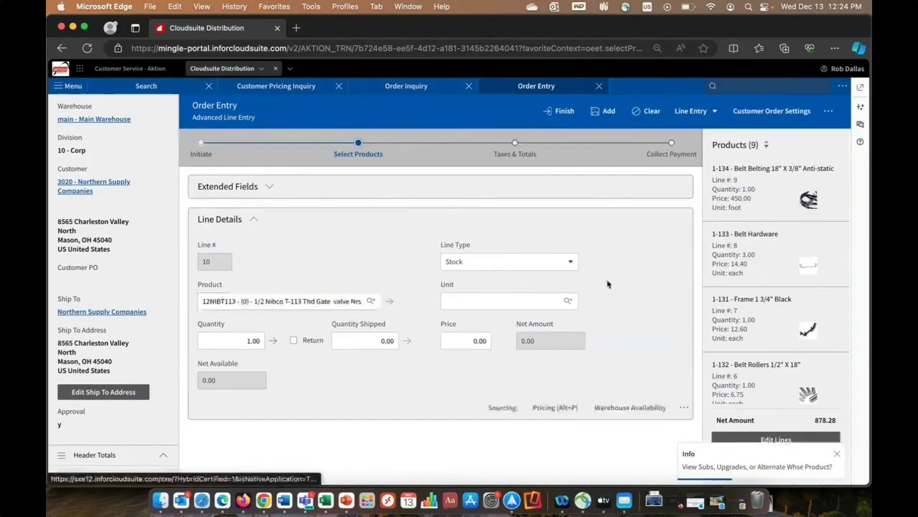
- Check the cross reference for substitutes and upgrades to 12NIBT113, and return to the line details without choosing one
click(682, 407)
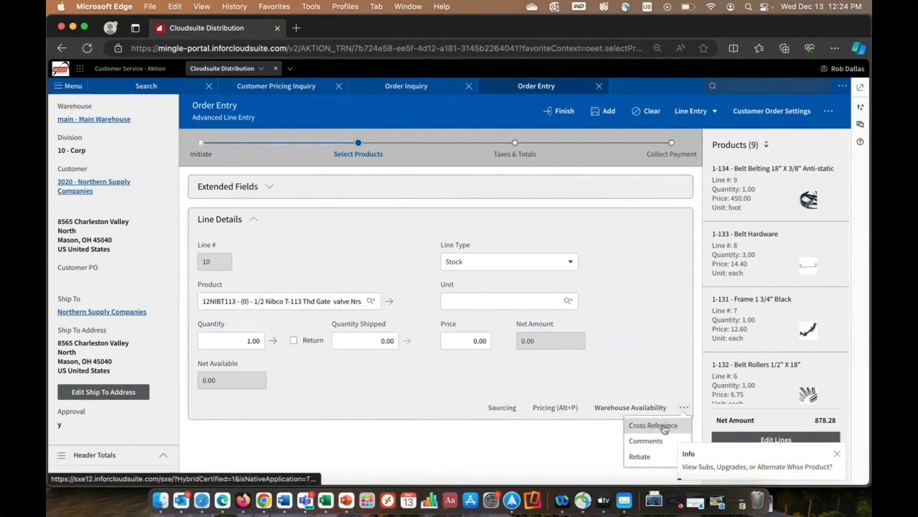
click(653, 425)
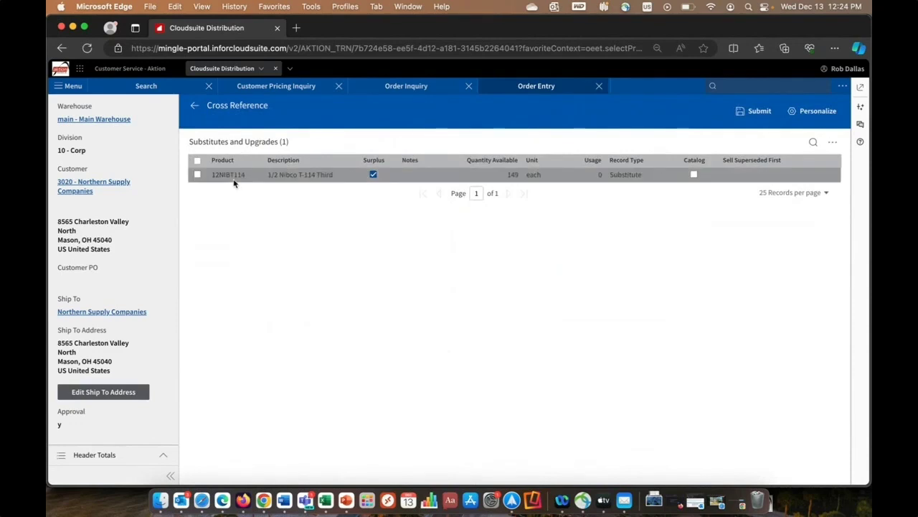
click(194, 107)
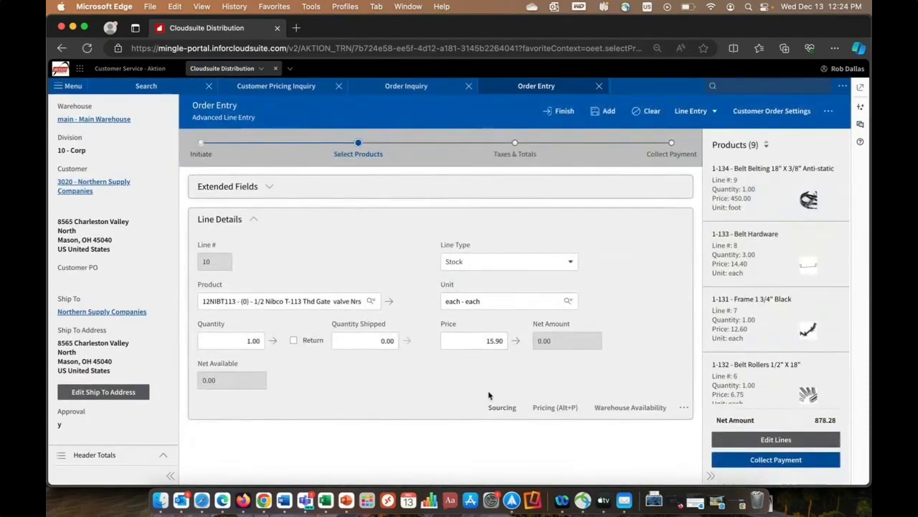
- Try sourcing the 12NIBT113 line by warehouse transfer from the Remote warehouse with Direct Order as the document disposition
click(503, 407)
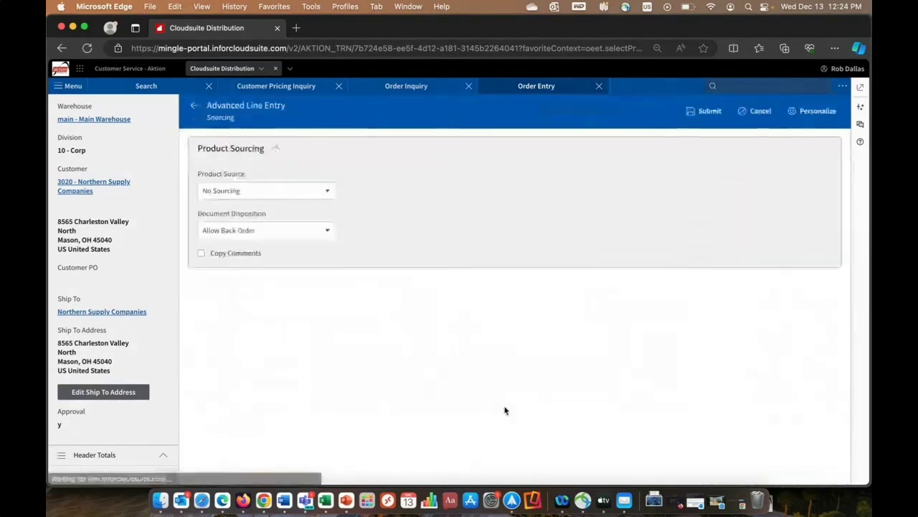
click(327, 192)
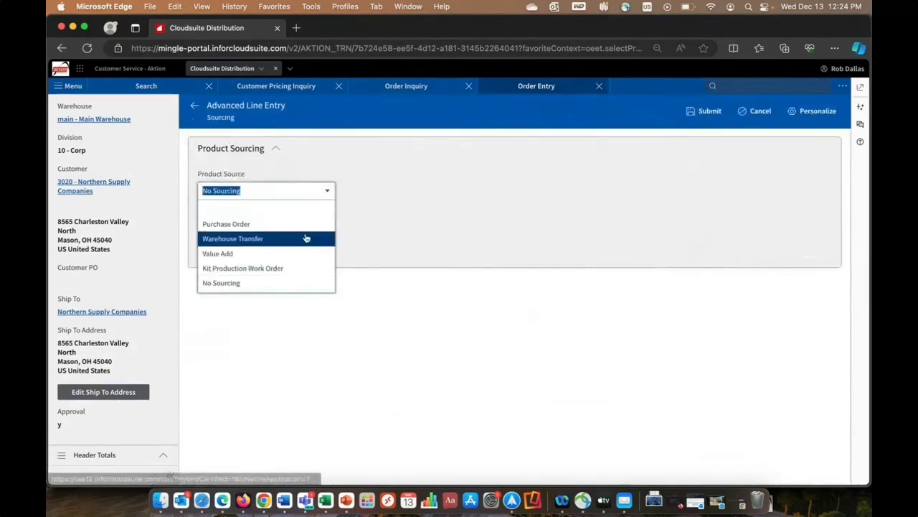
click(305, 237)
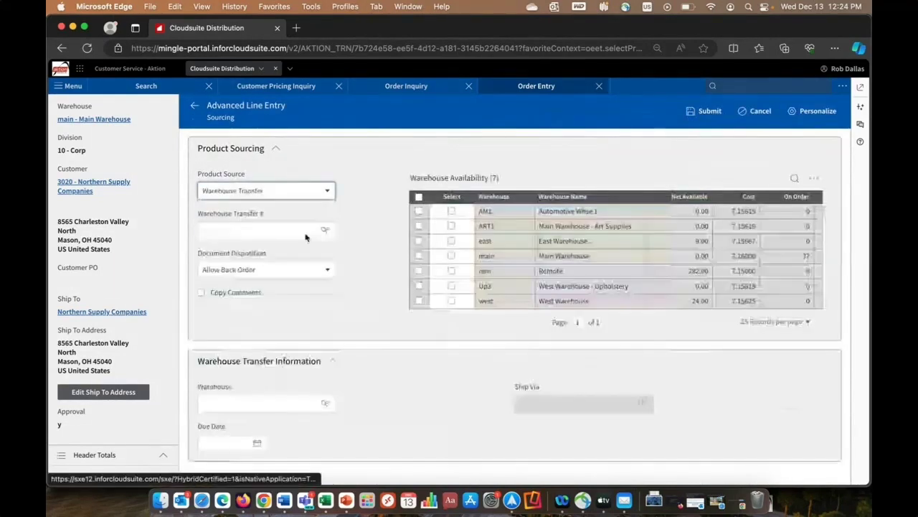
click(452, 272)
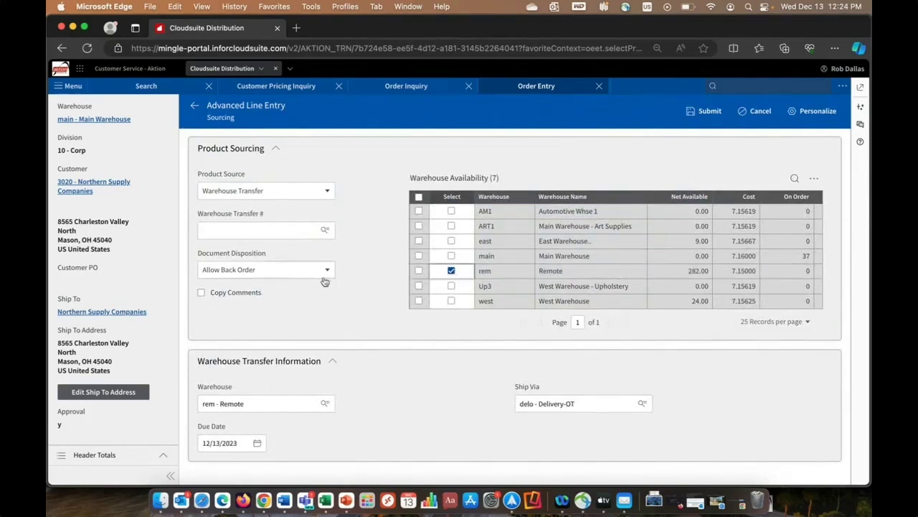
click(302, 270)
click(295, 304)
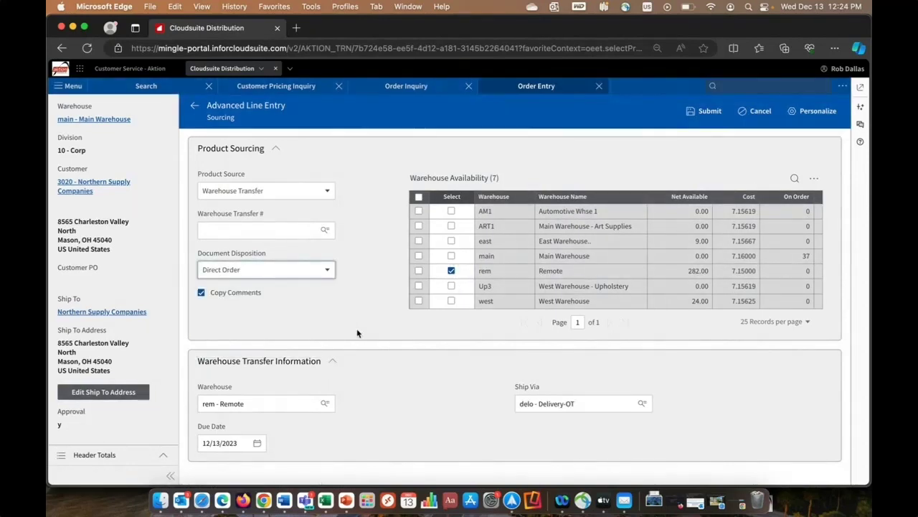
- Try Purchase Order as the product source, and return to the line details without submitting the sourcing
click(324, 192)
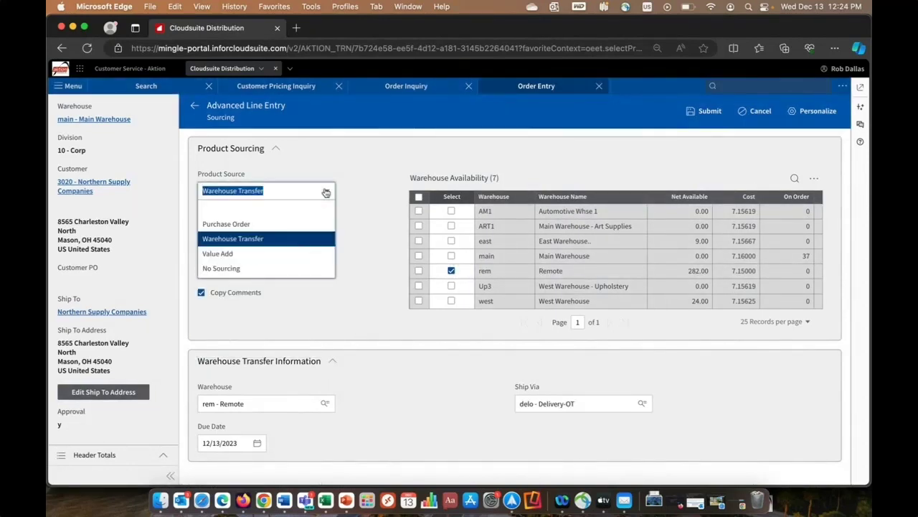
click(314, 224)
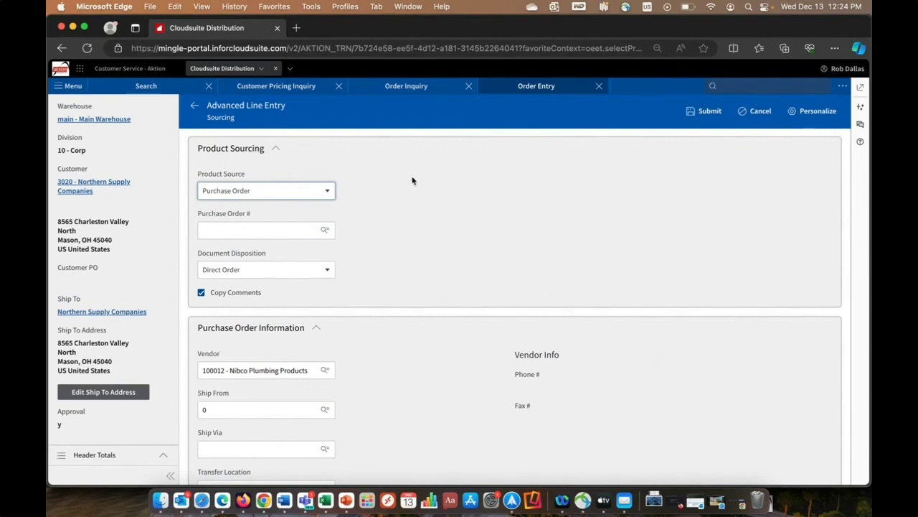
click(195, 108)
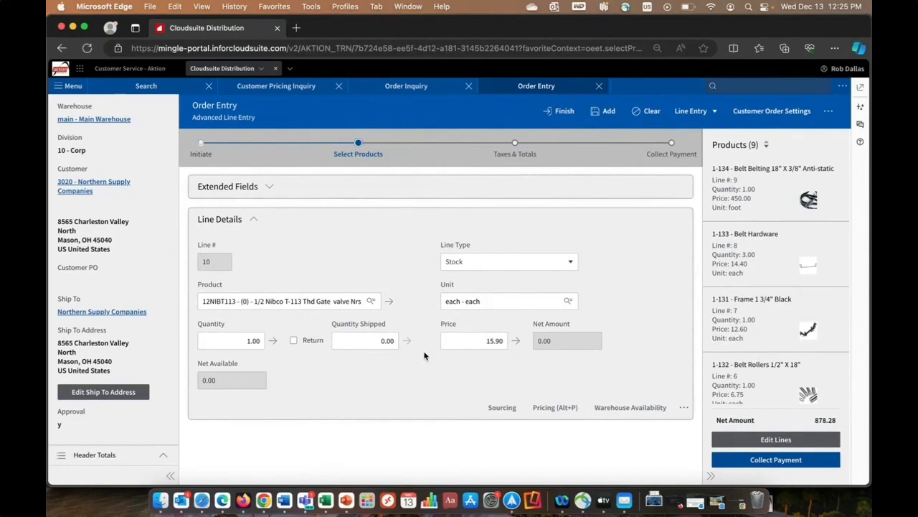
- Add the 12NIBT113 line to the order, and proceed through Taxes & Totals to Collect Payment
click(596, 113)
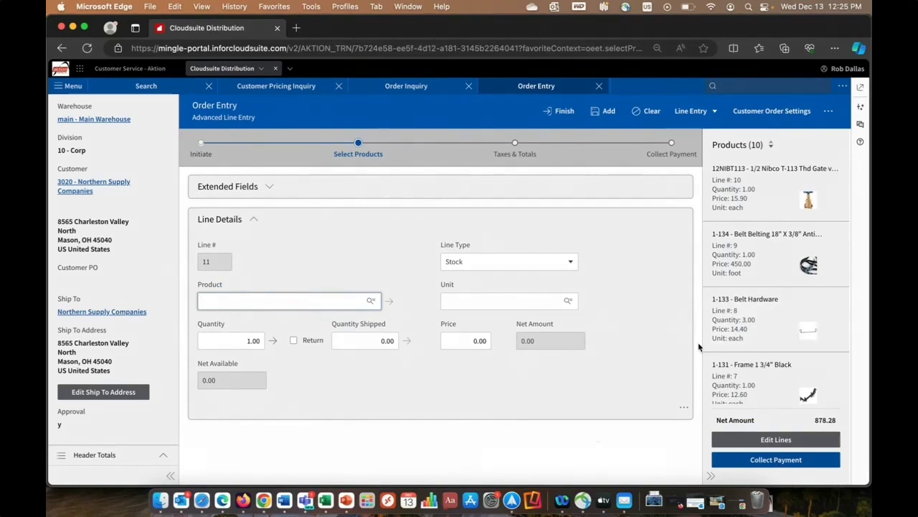
click(520, 157)
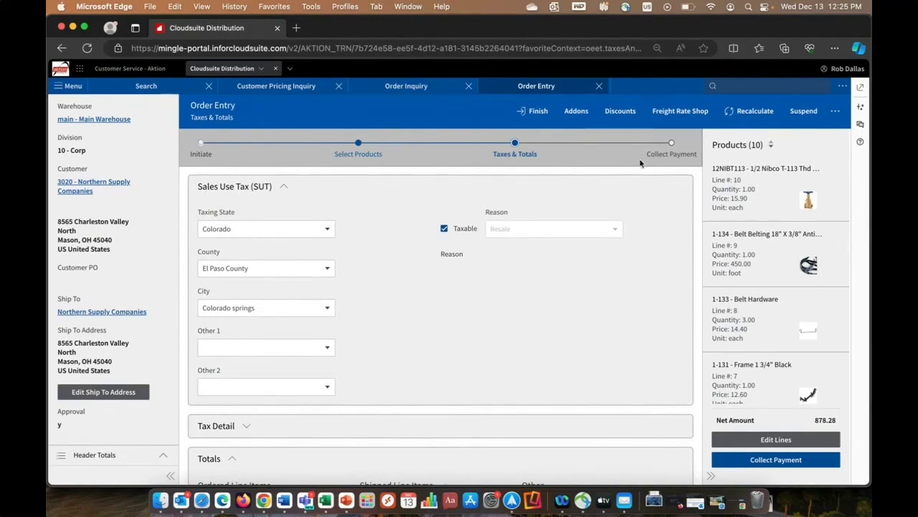
click(665, 155)
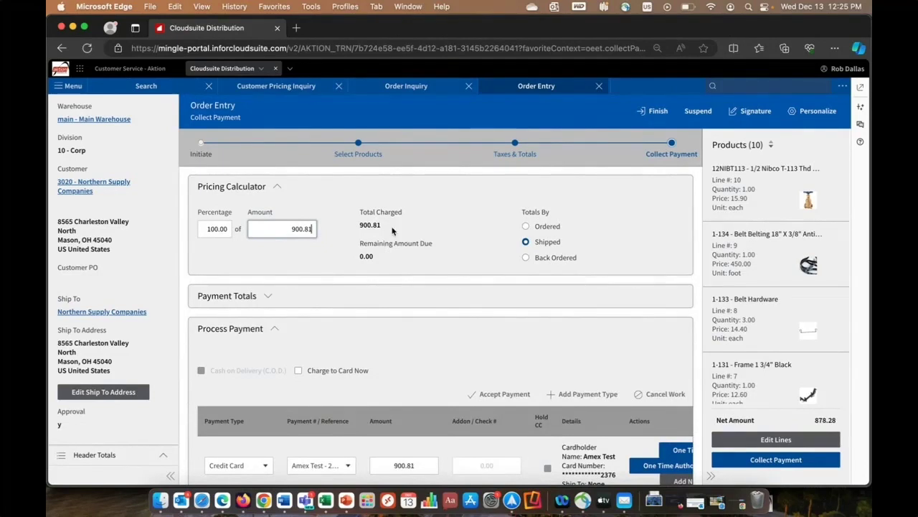
- Choose Credit Card as the payment type, and finish the order
scroll(392, 229, down, 2)
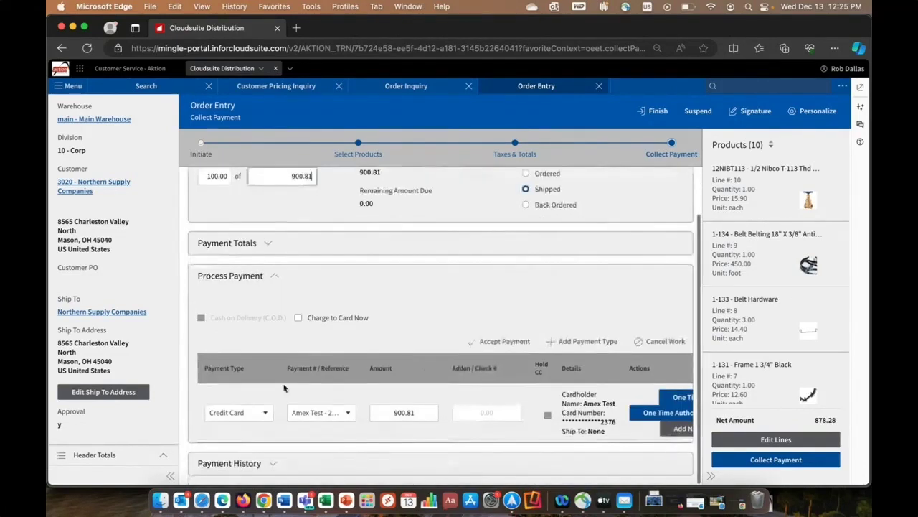
click(265, 414)
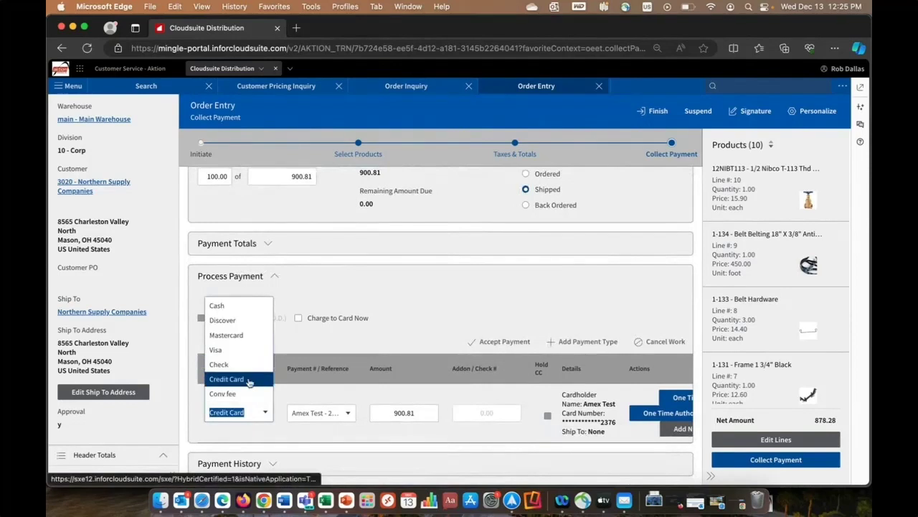
click(249, 383)
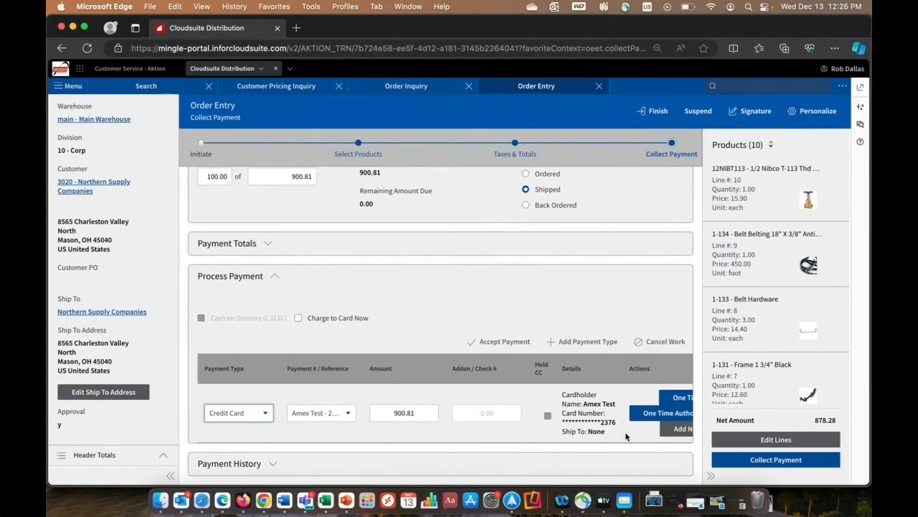
click(658, 111)
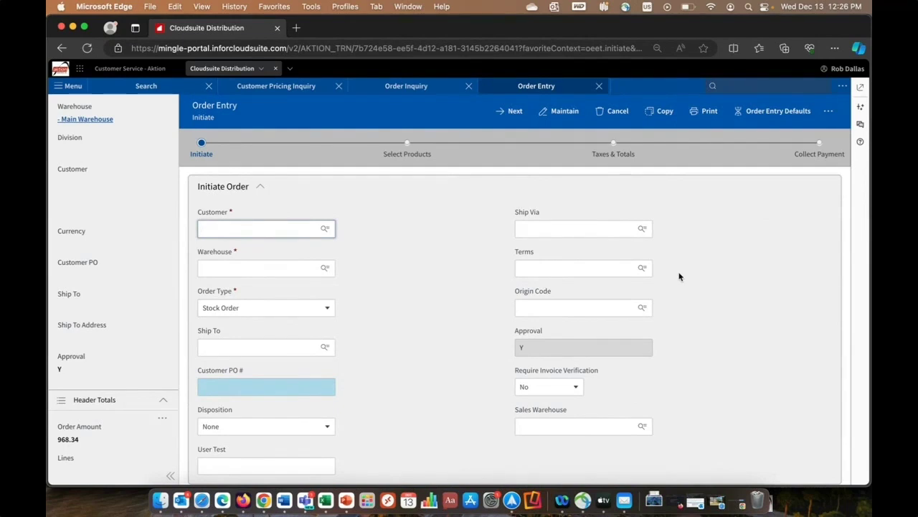
- Revisit the open Customer Pricing Inquiry and Order Inquiry, and return to Order Entry
click(305, 88)
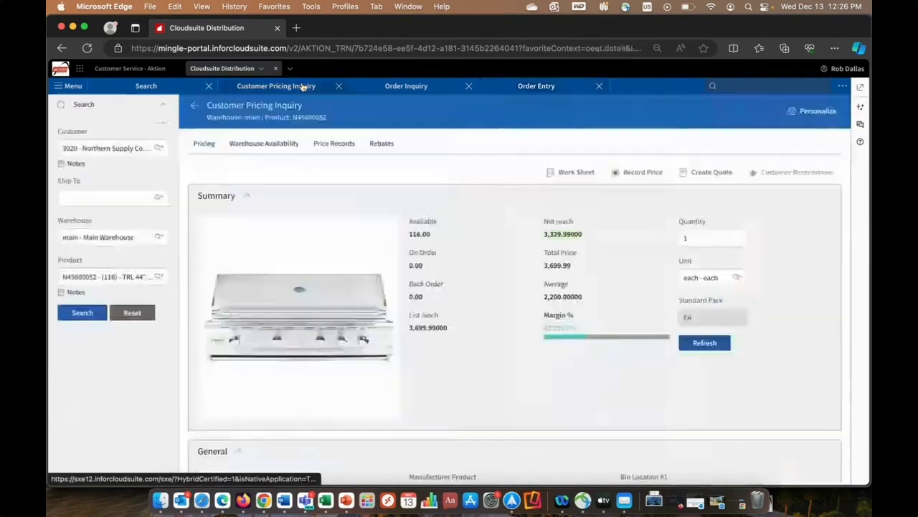
click(444, 92)
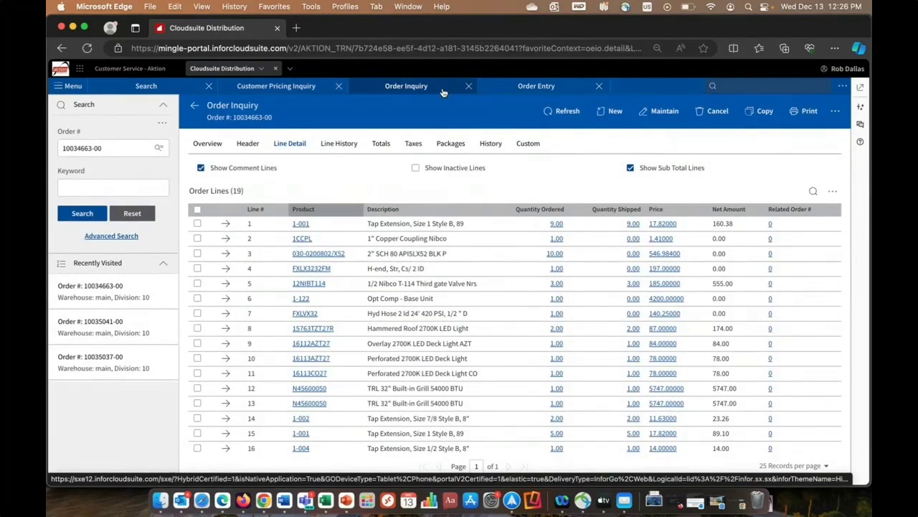
click(538, 88)
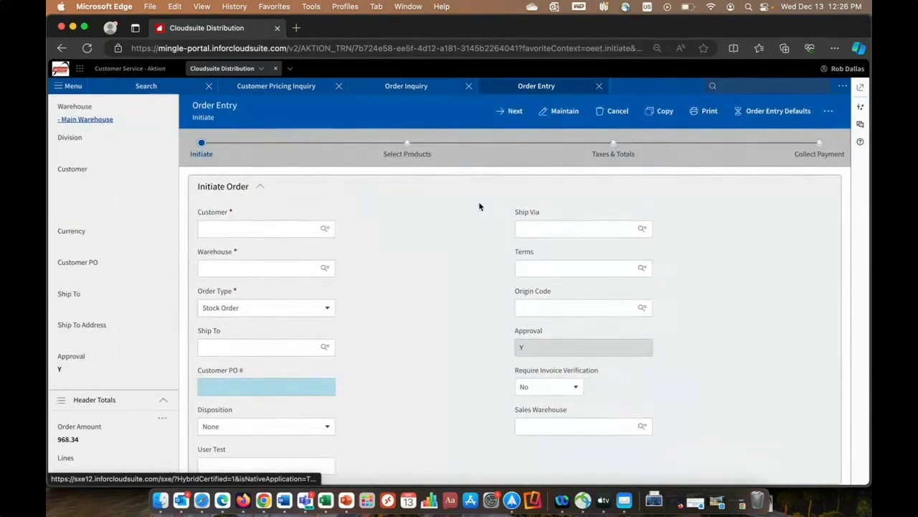
key(super+Tab)
key(super+Tab)
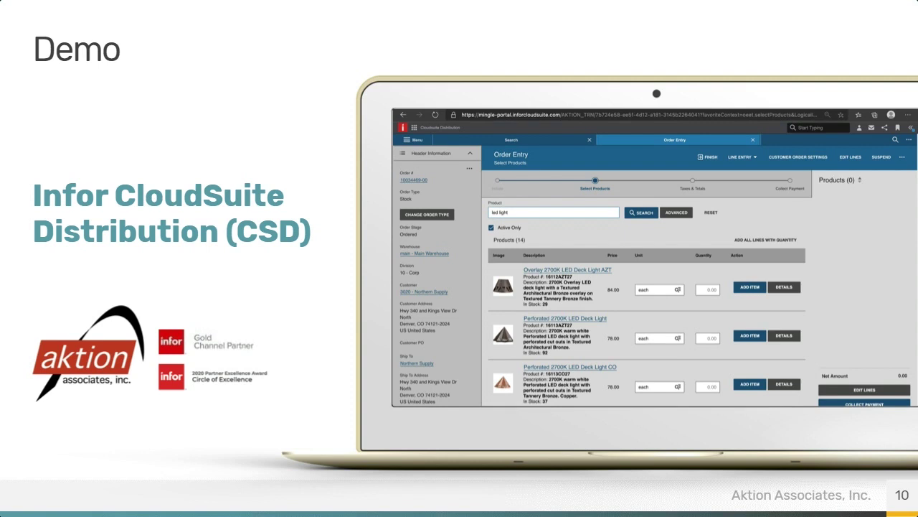
key(Right)
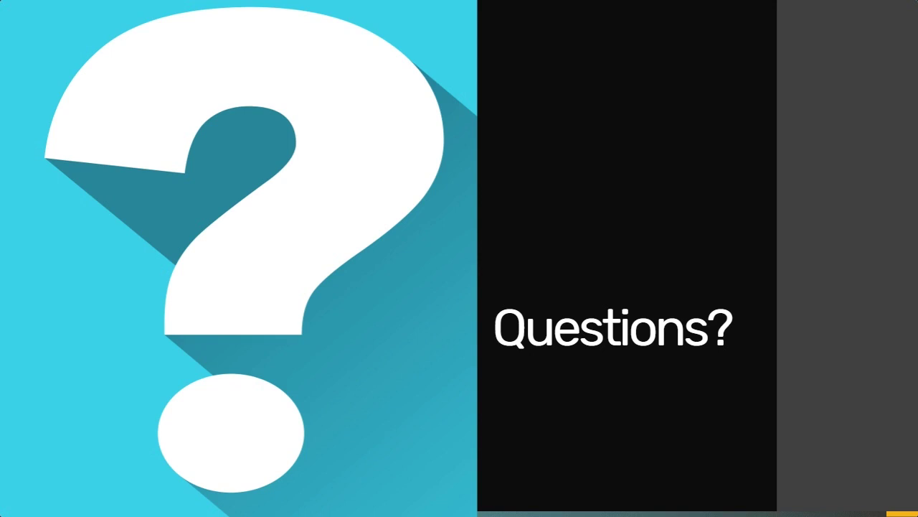
key(Right)
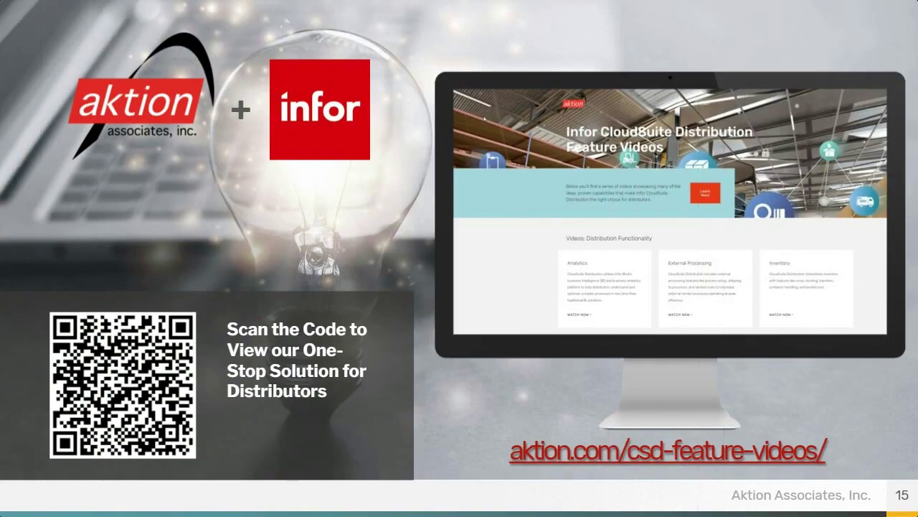